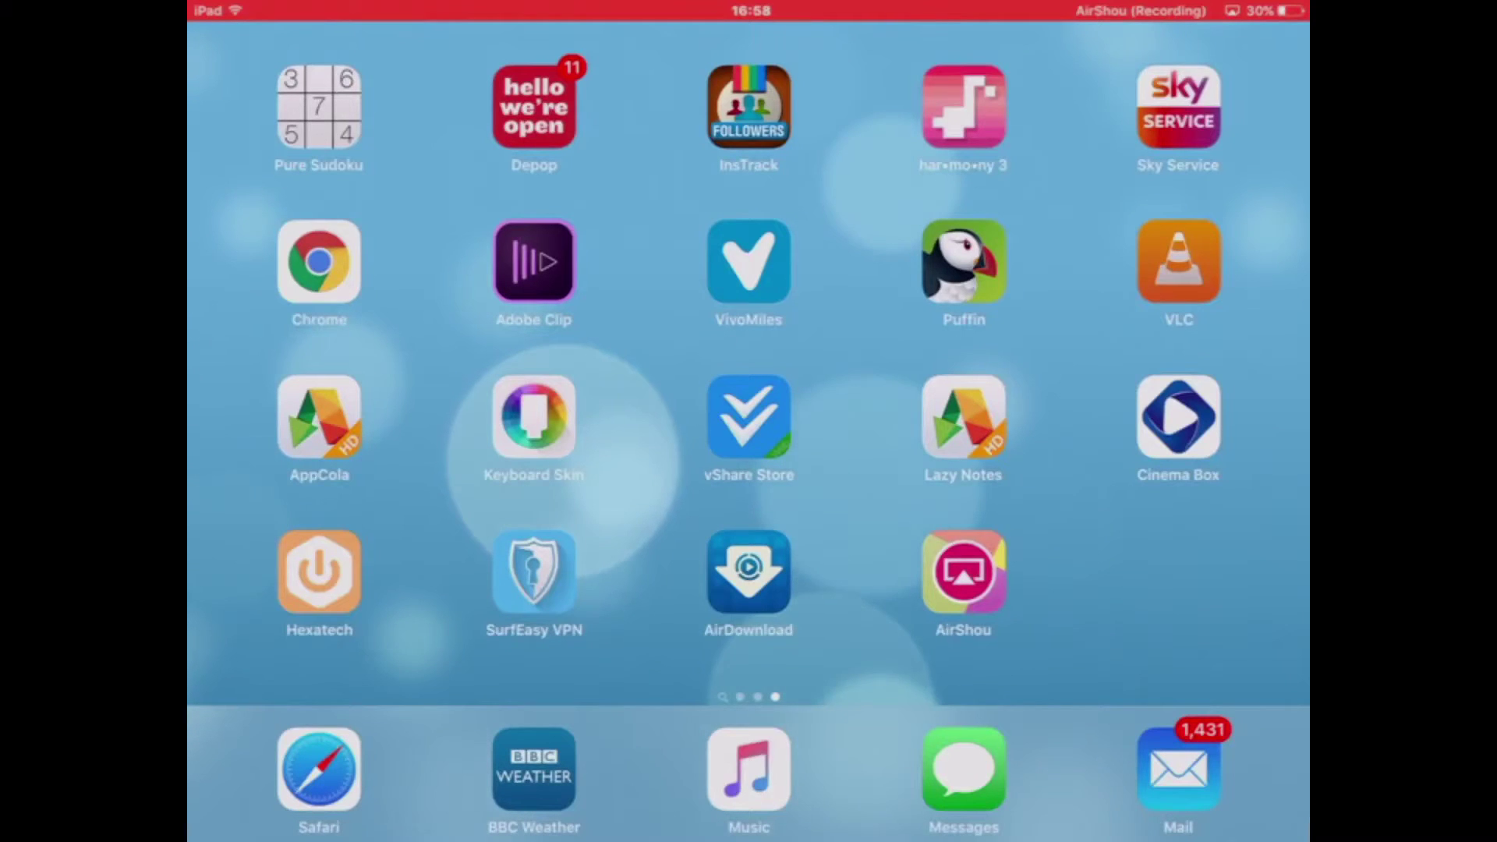
scroll(713, 352, "right", 2)
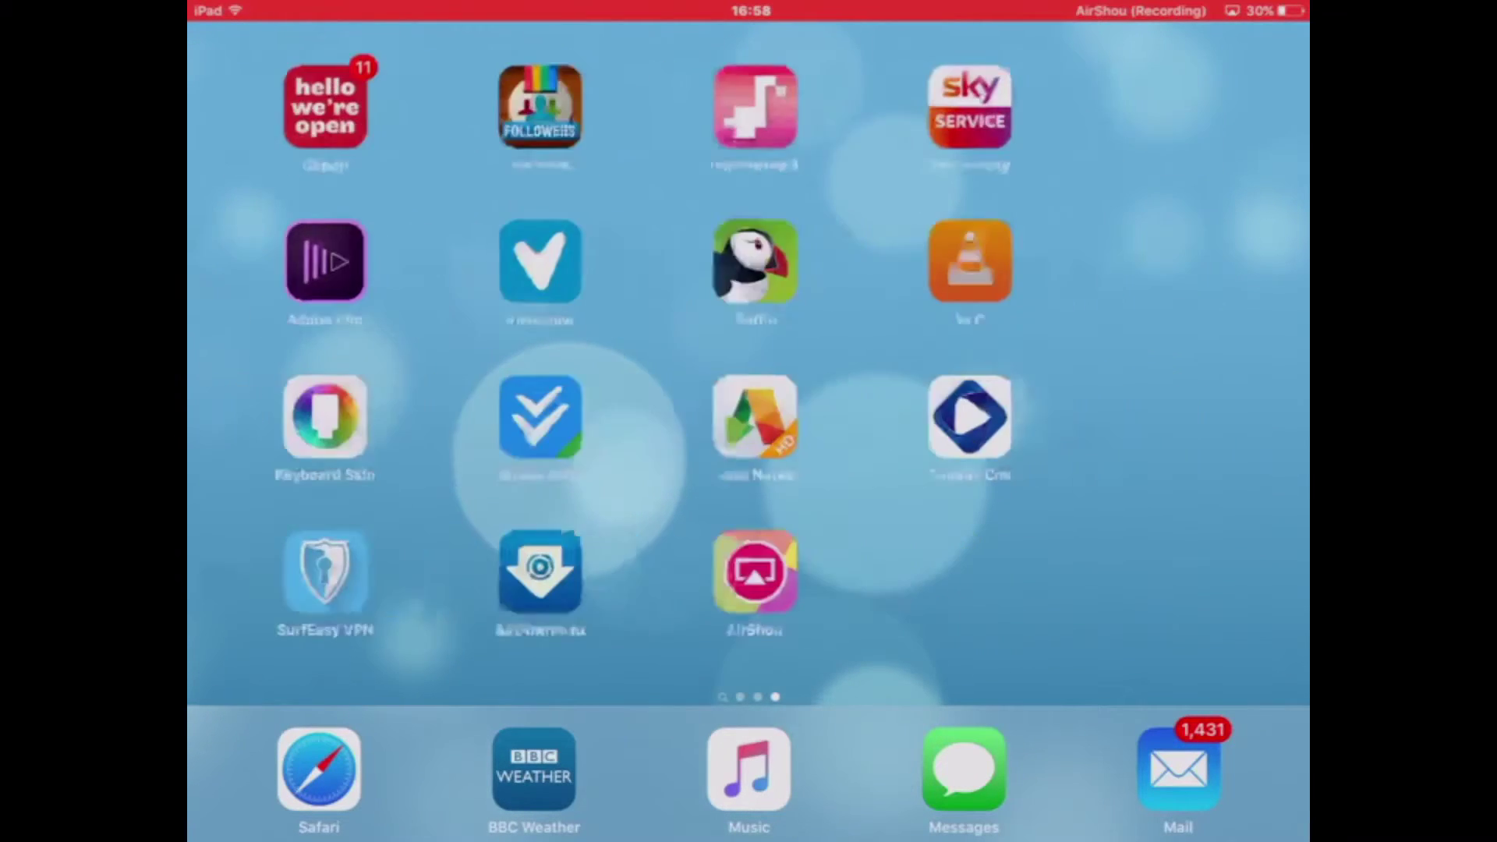
scroll(714, 351, "right", 1)
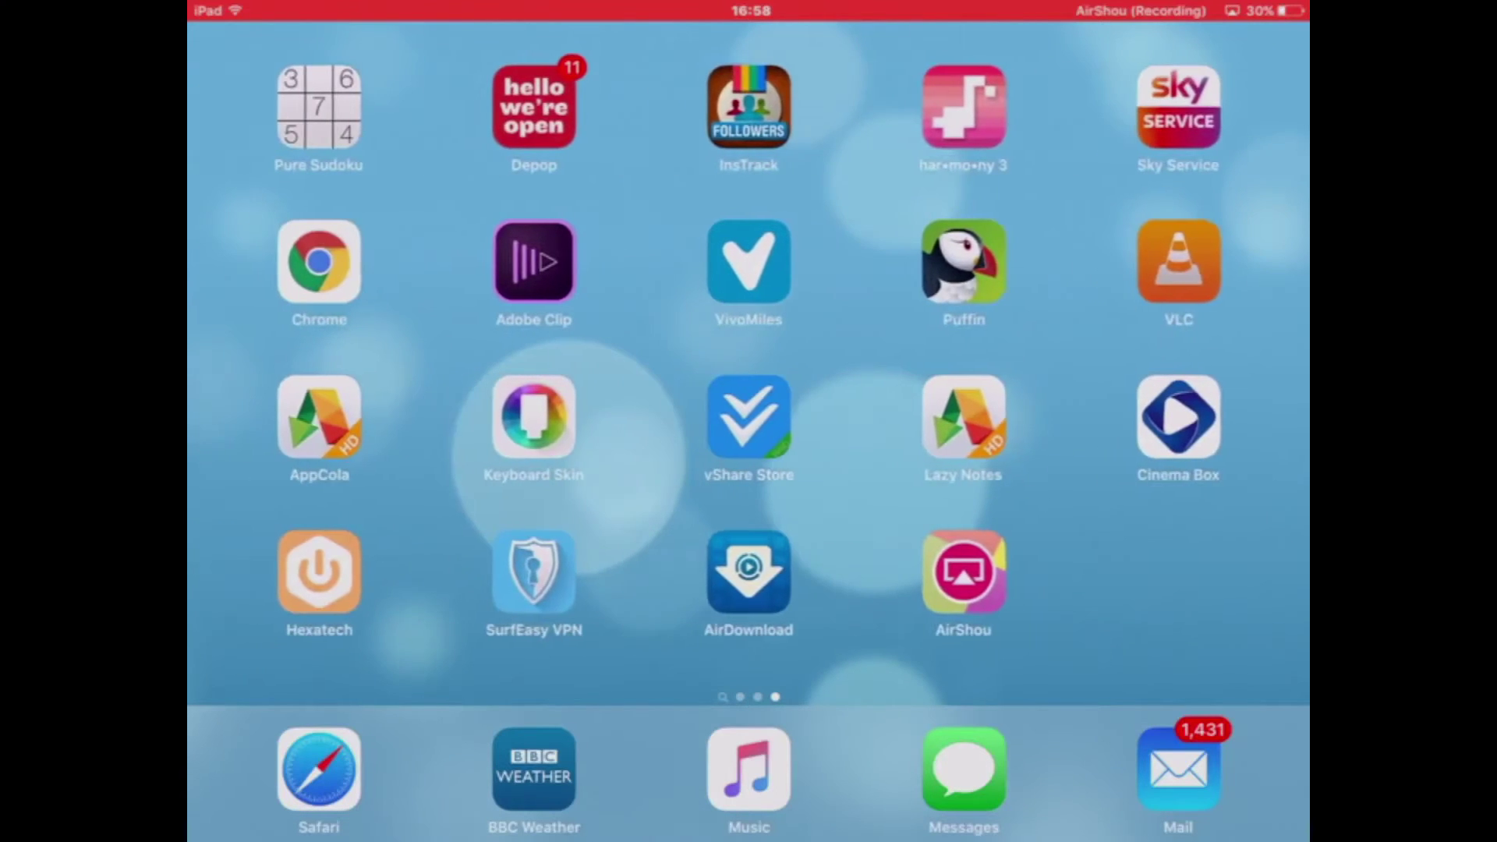
scroll(749, 352, "left", 3)
scroll(749, 351, "right", 3)
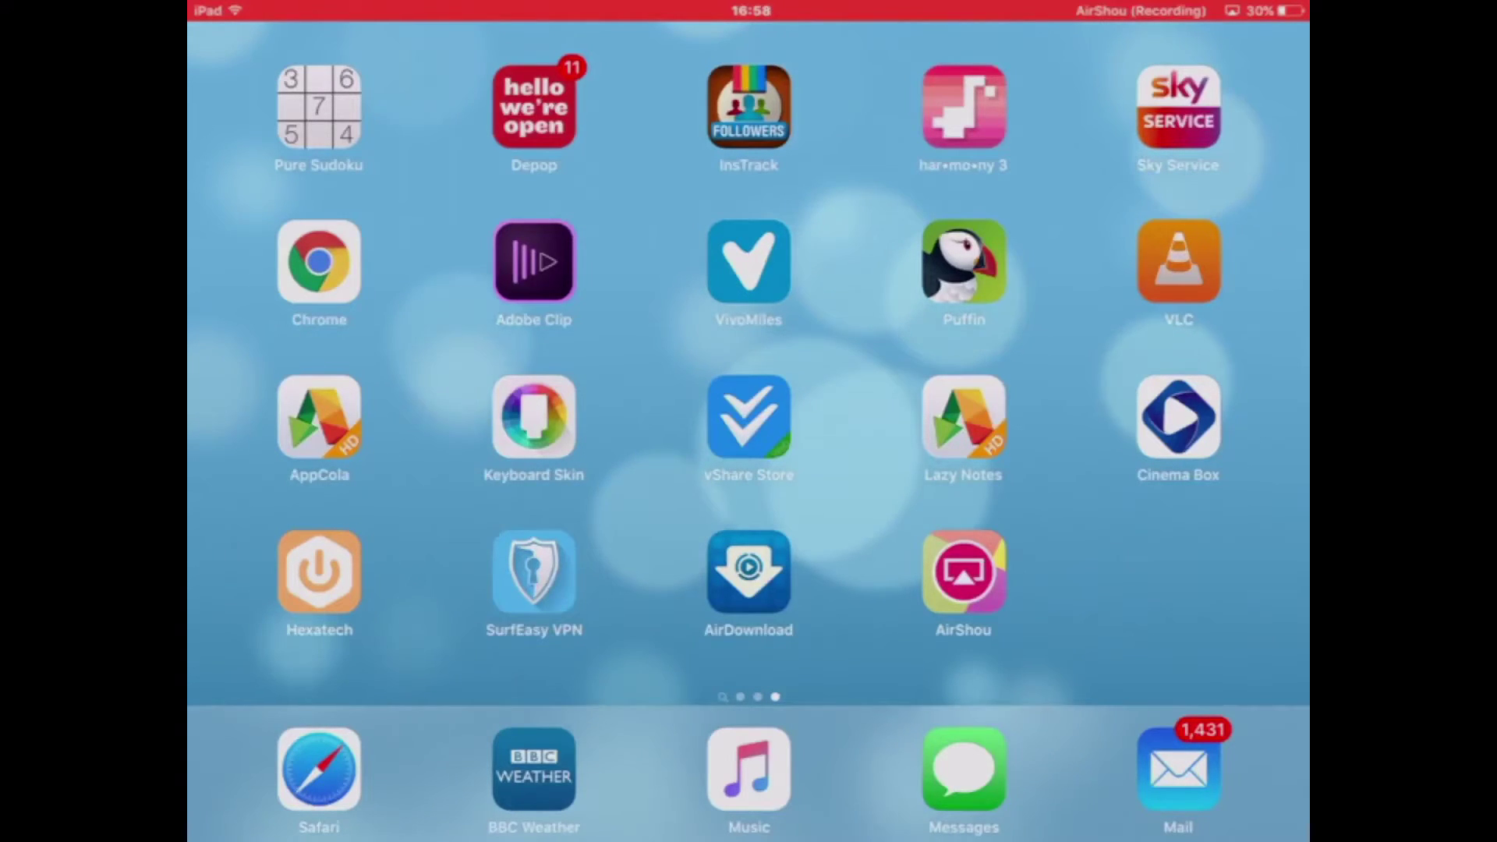
scroll(749, 386, "left", 1)
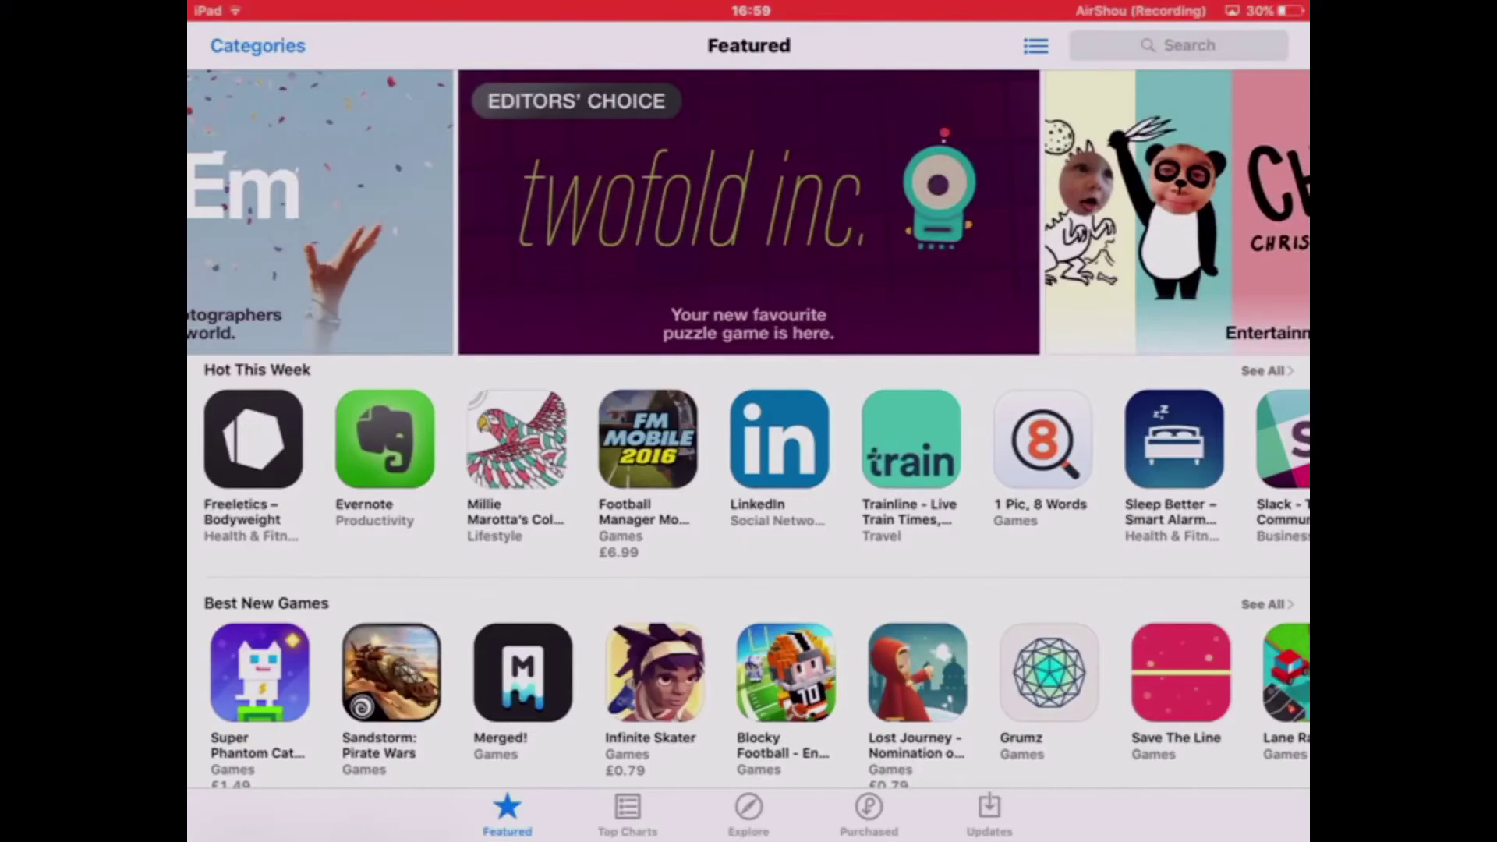
Search the App Store for 'lazy' to find Lazy Notes, then return home.
left_click(1180, 44)
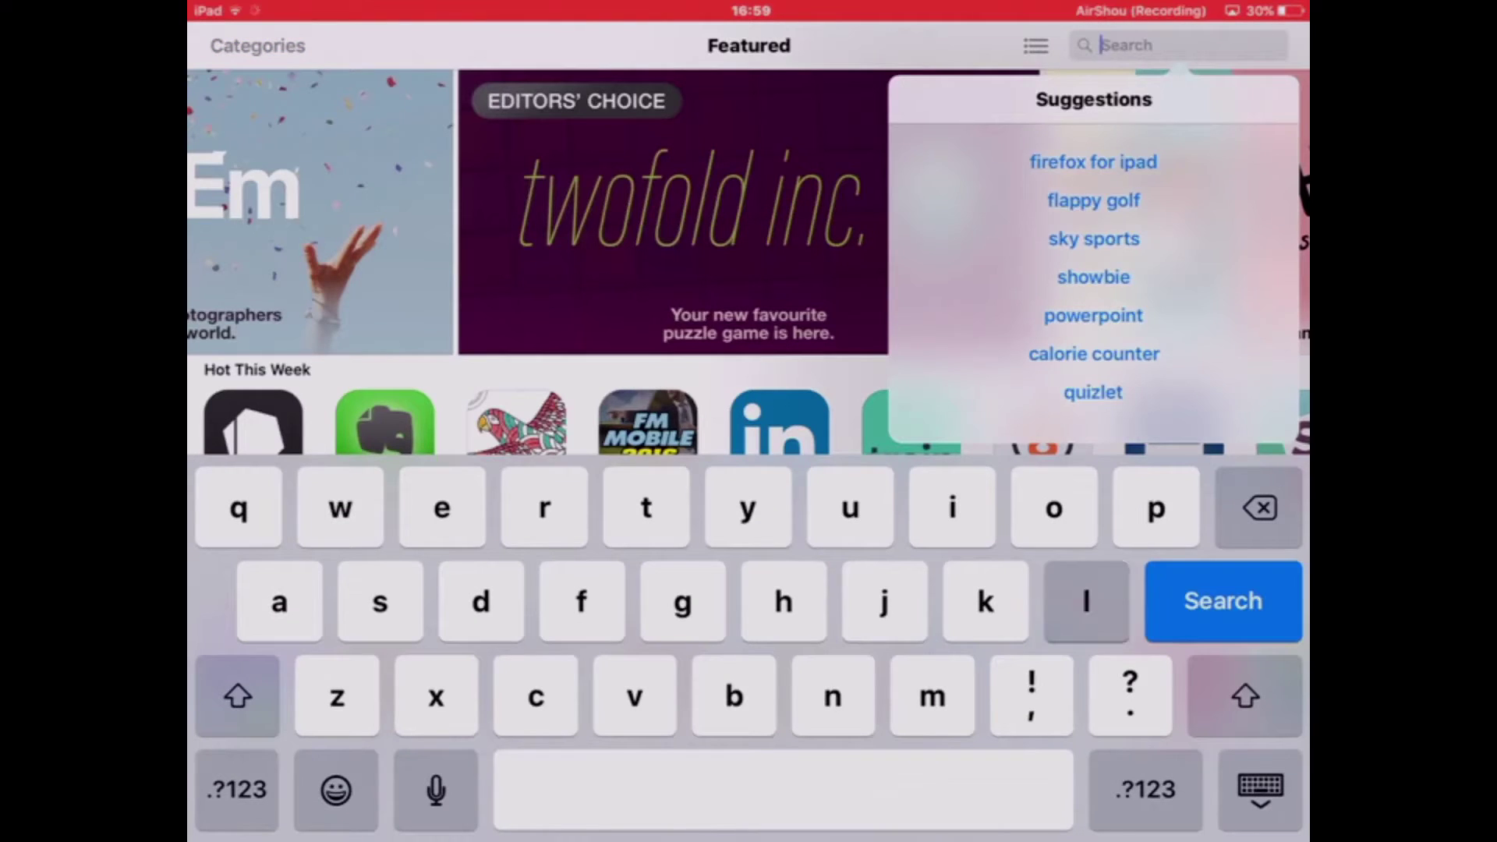
type("lazy")
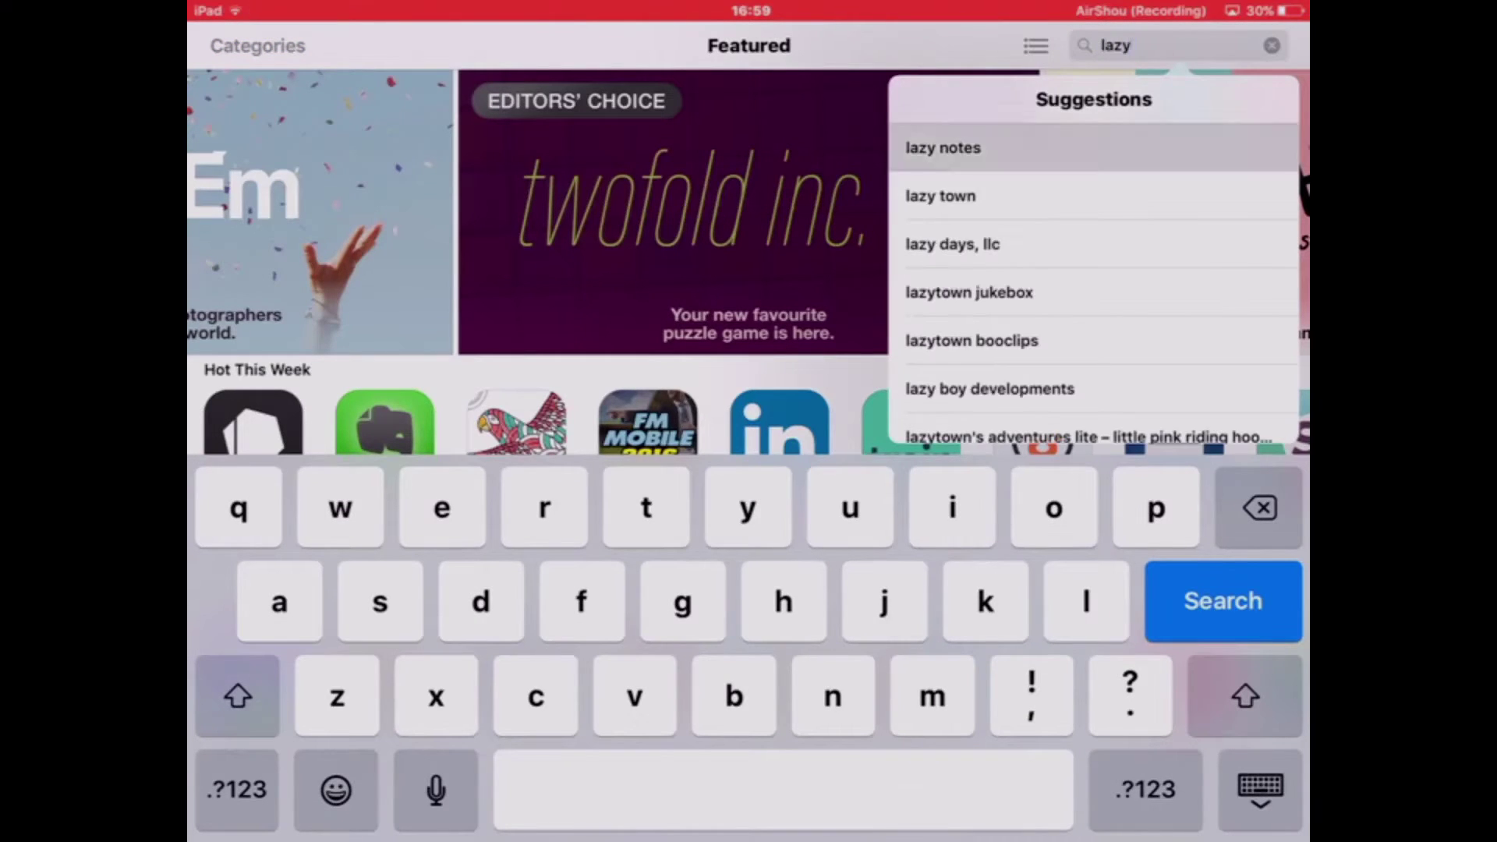
left_click(943, 148)
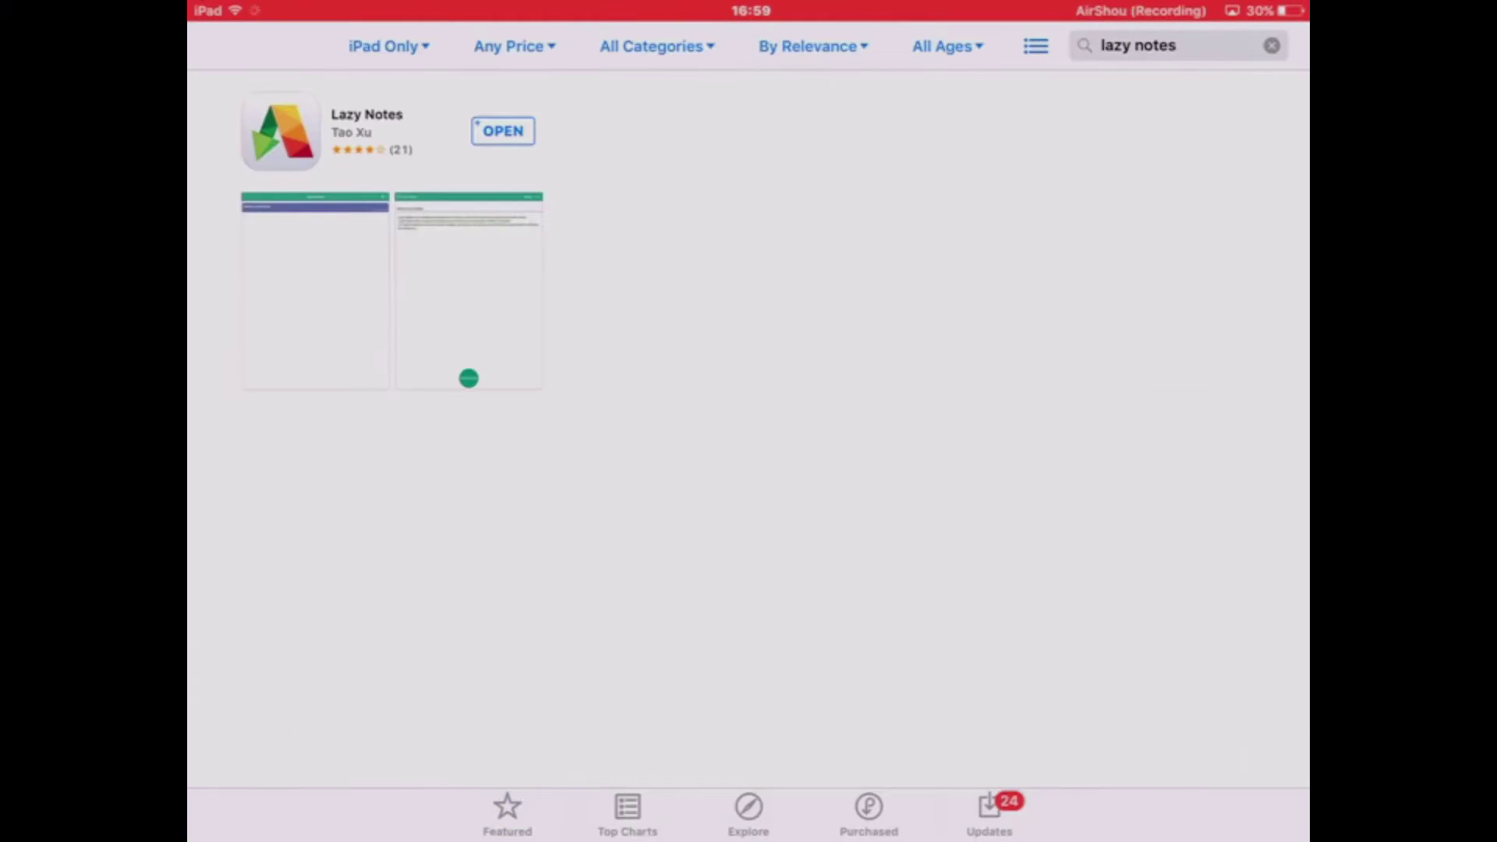
scroll(392, 293, "up", 3)
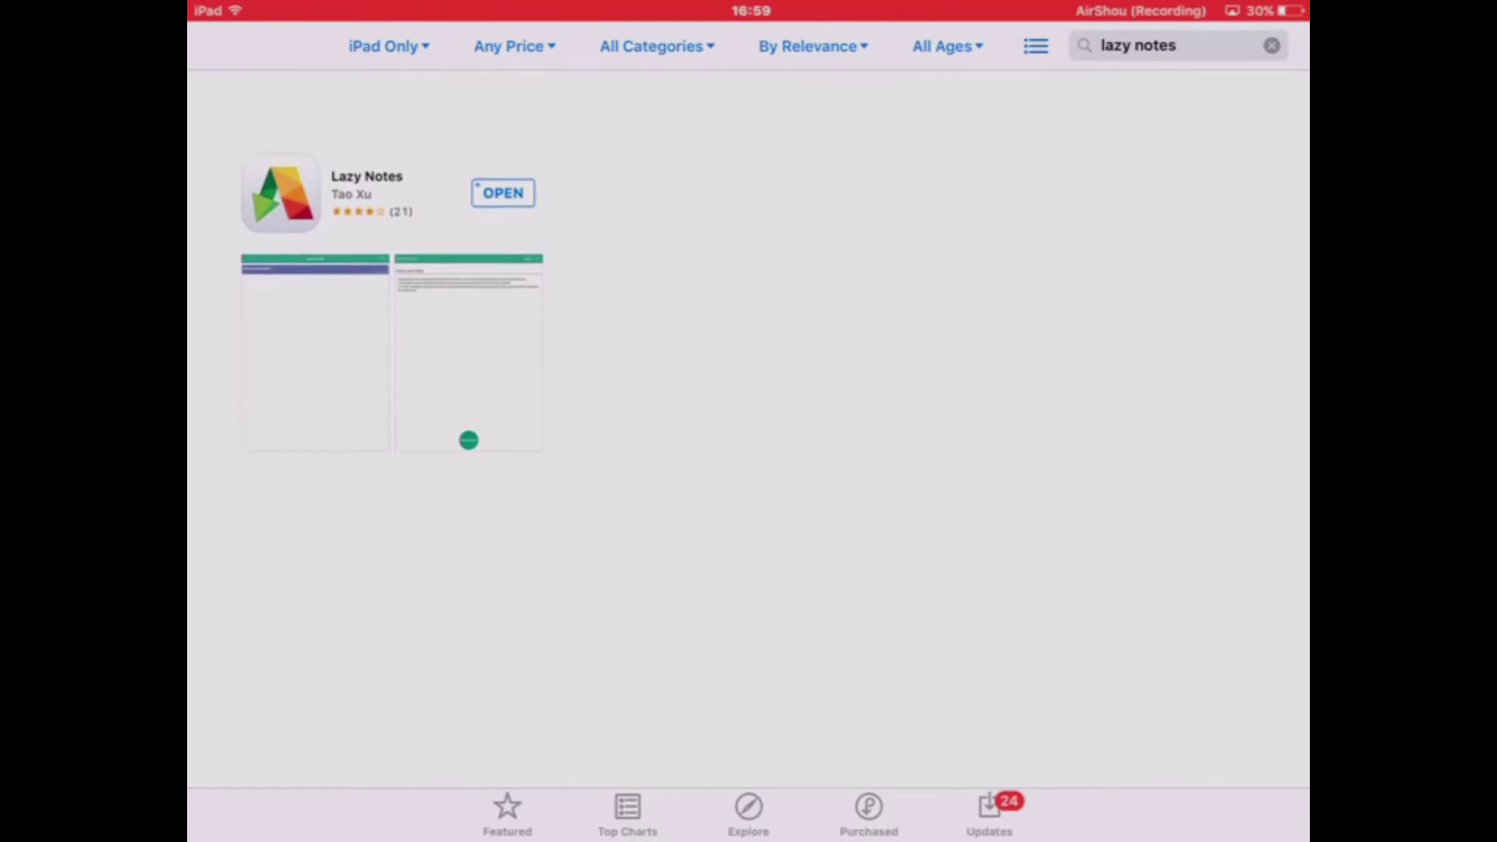
scroll(391, 293, "up", 3)
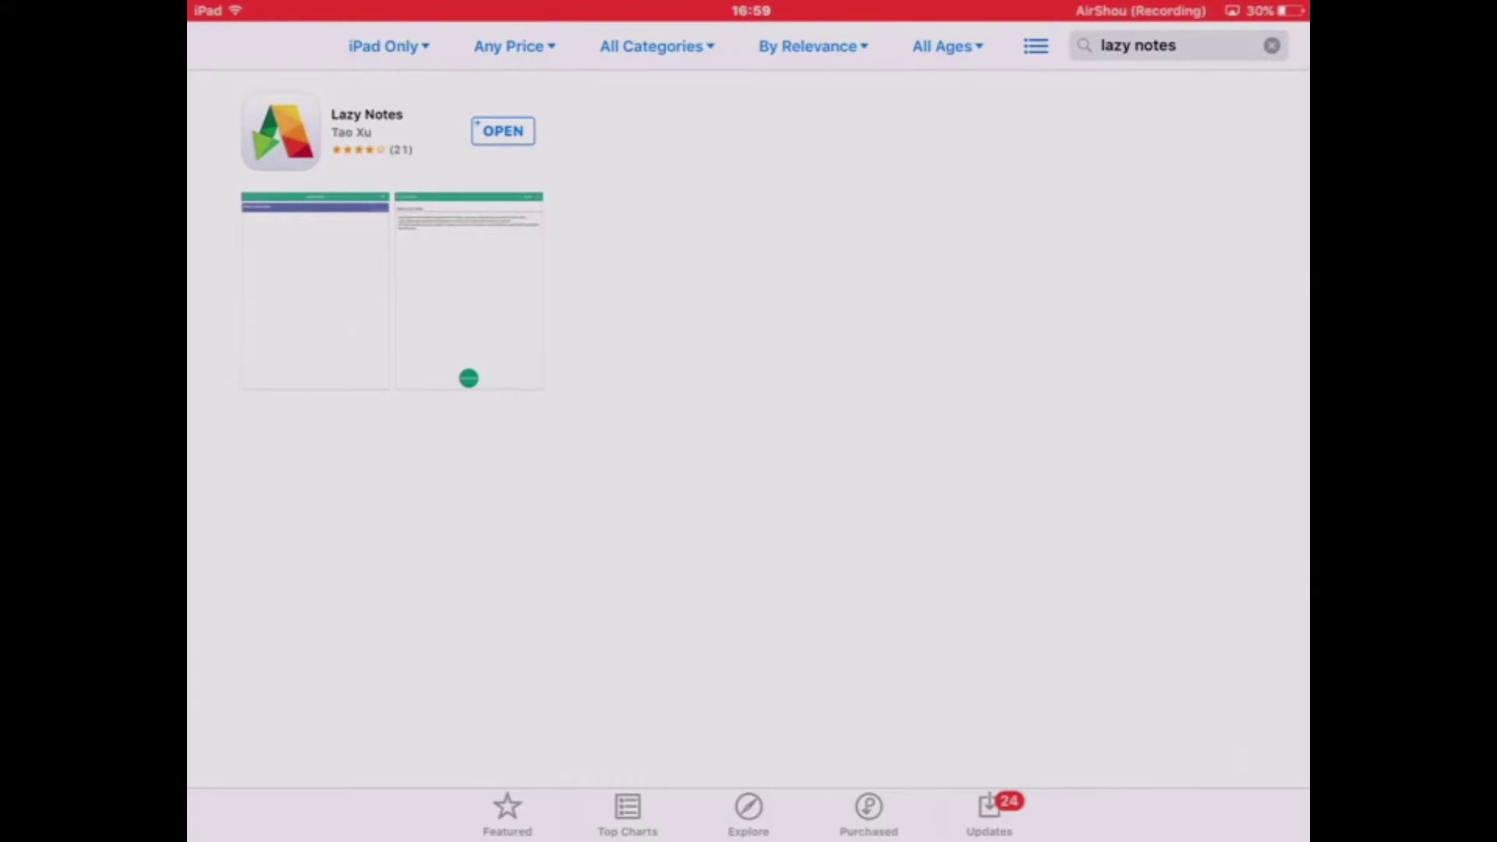
key("super")
scroll(750, 351, "right", 5)
scroll(749, 351, "right", 5)
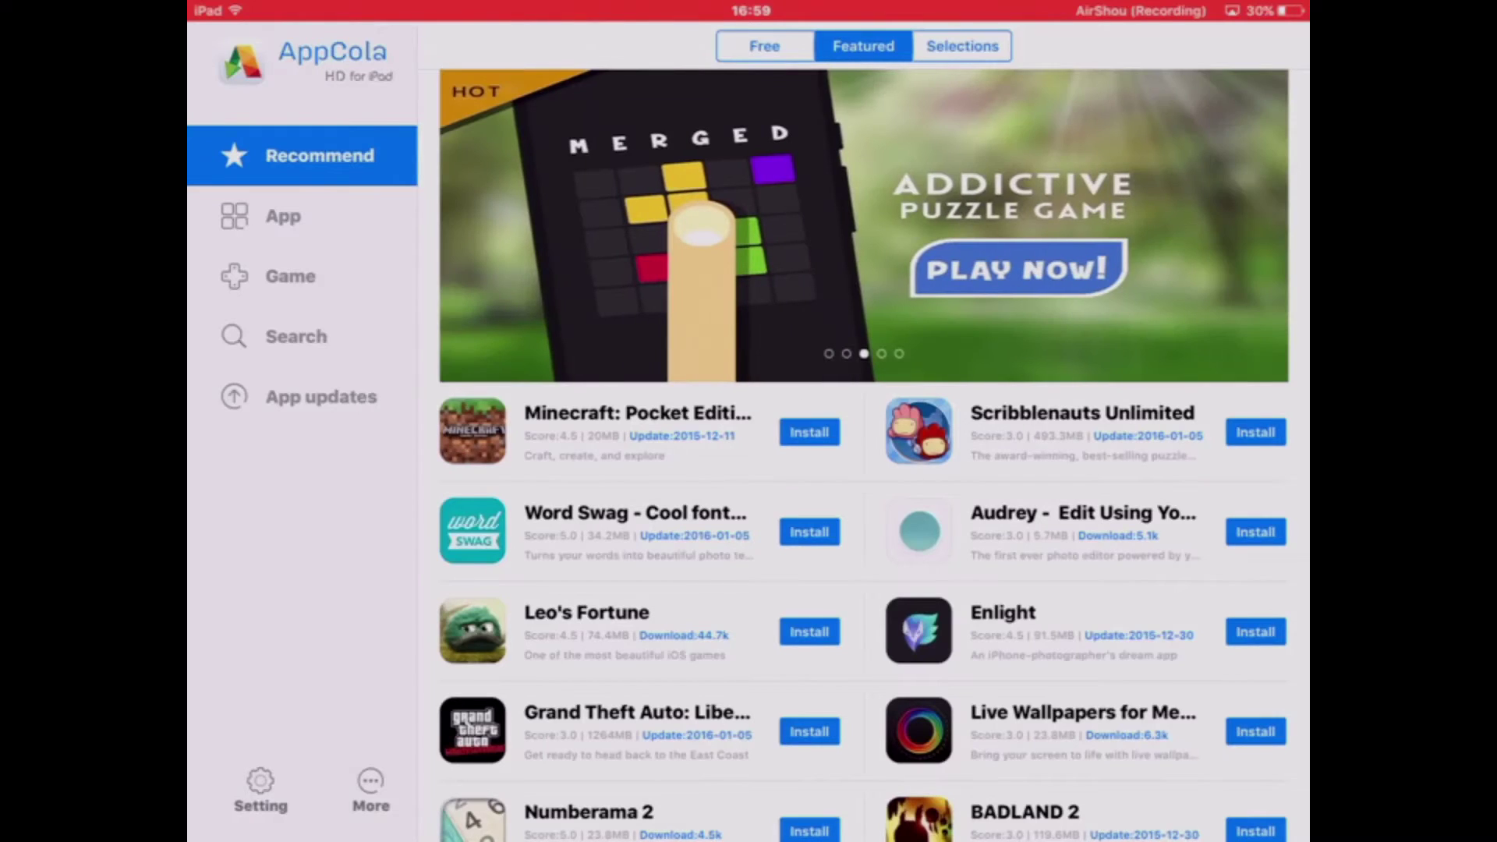
Install Minecraft: Pocket Edition from AppCola, confirm the alert, and return home.
left_click(808, 432)
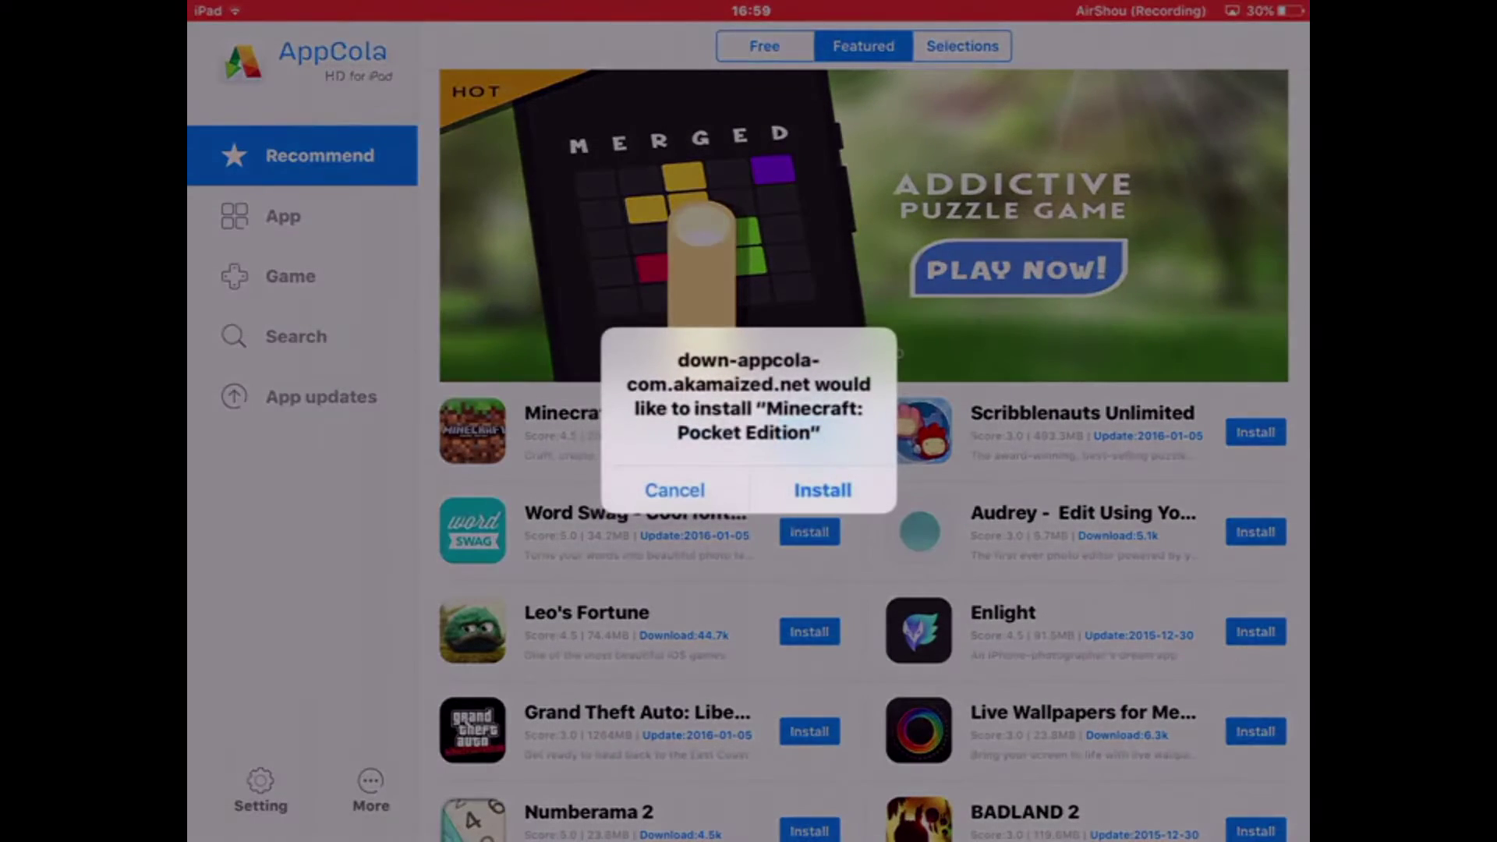
left_click(822, 491)
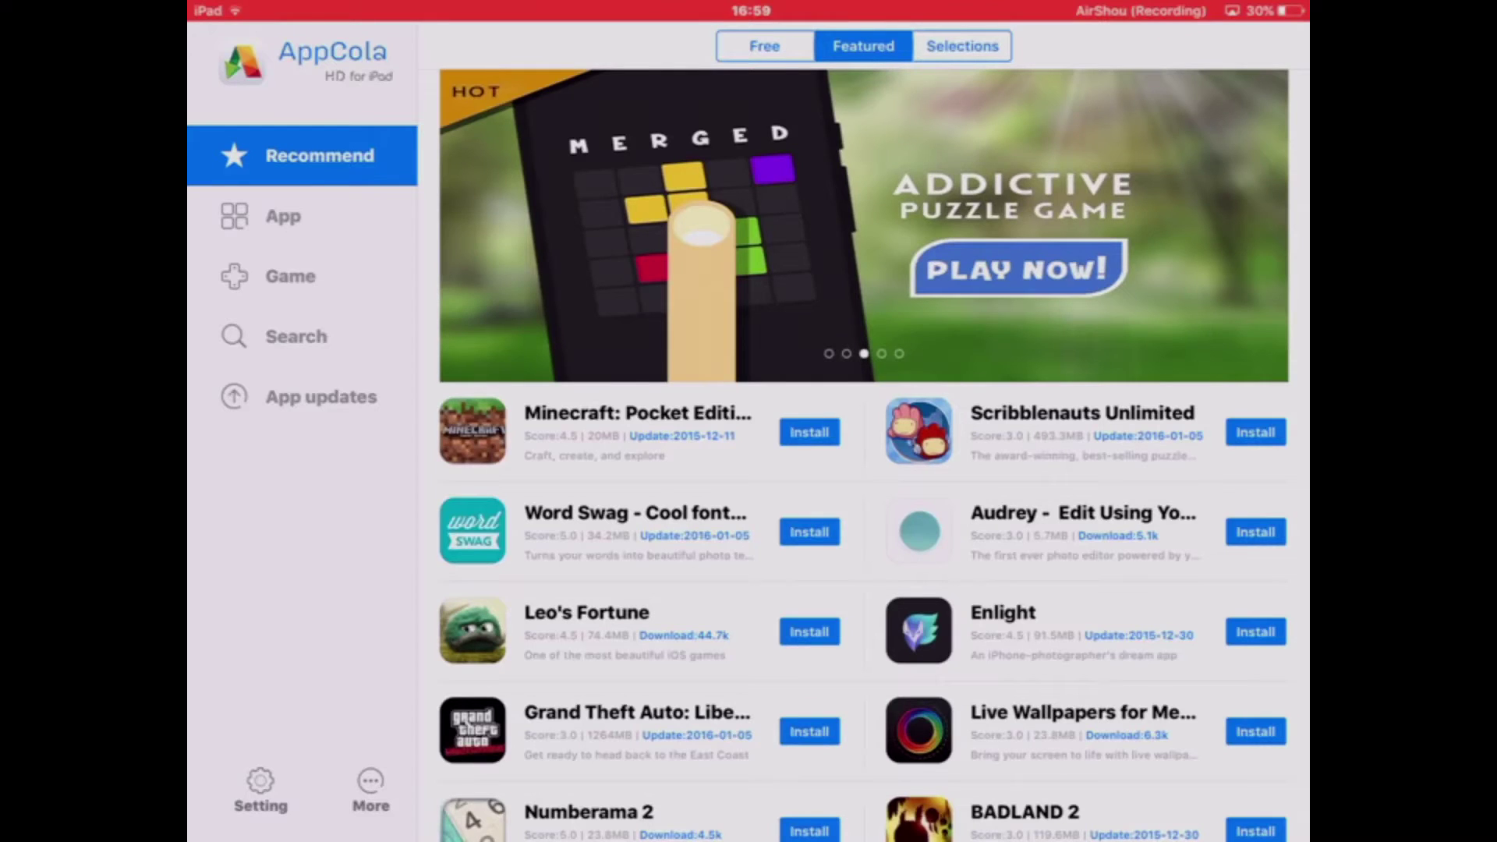
key("super")
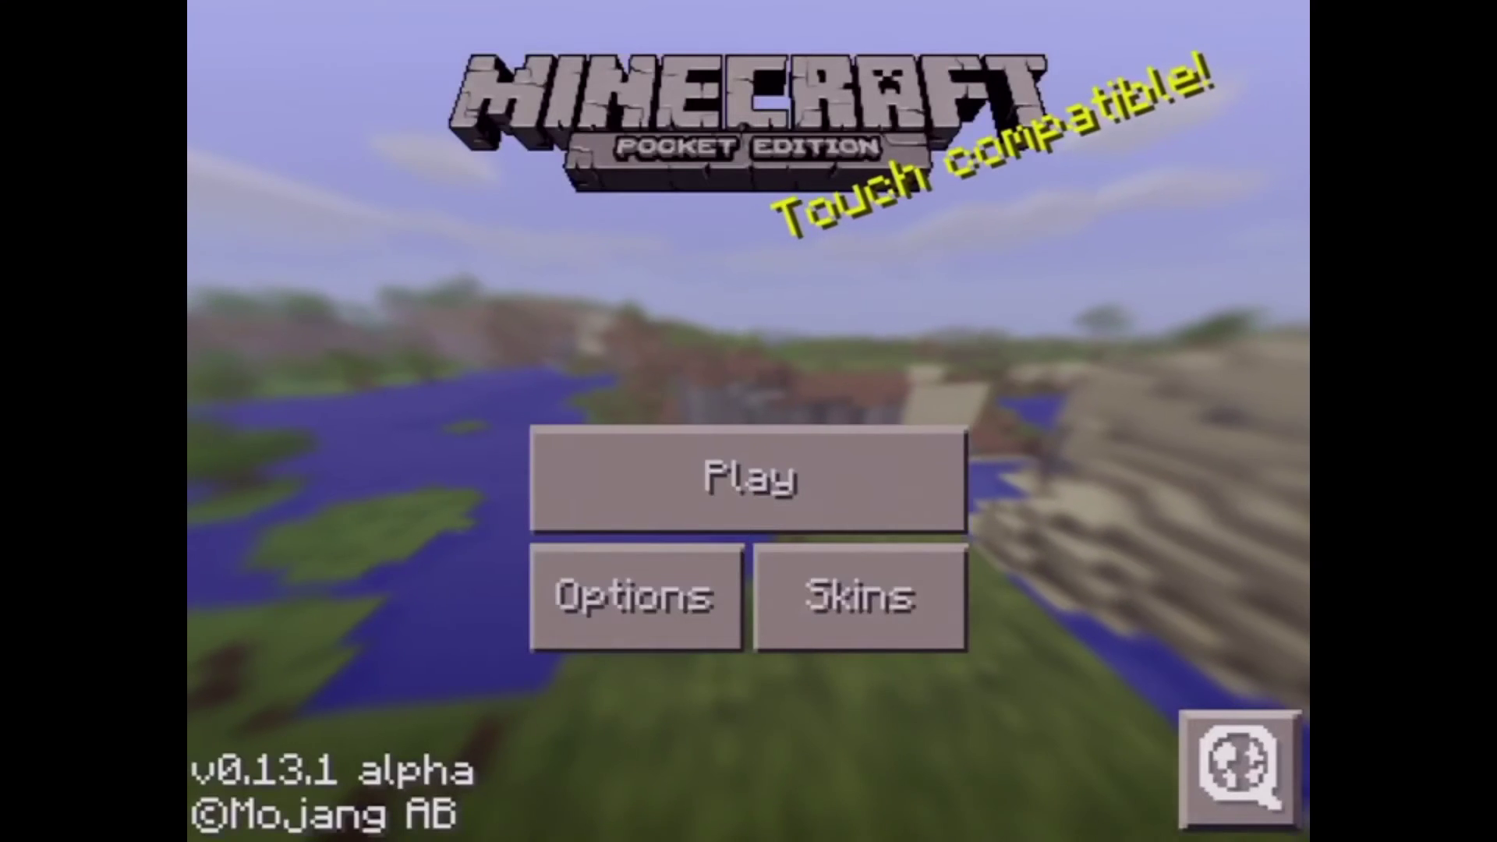
Browse Minecraft PE's skin packs, back out to the title menu, and quit home.
left_click(859, 595)
scroll(748, 468, "down", 5)
scroll(748, 468, "up", 5)
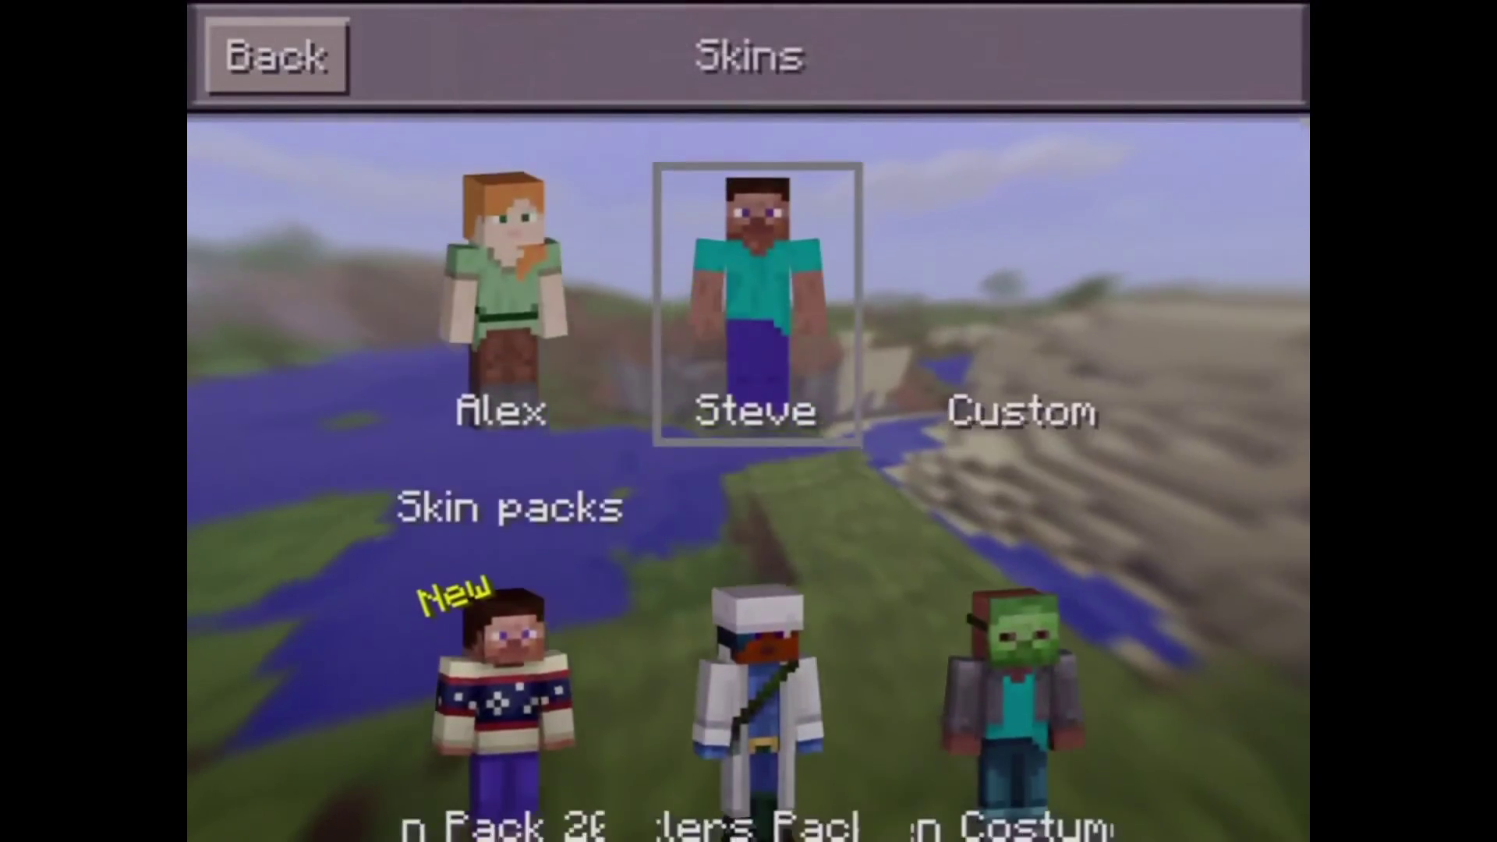
scroll(748, 468, "down", 5)
scroll(749, 468, "up", 1)
scroll(748, 469, "up", 3)
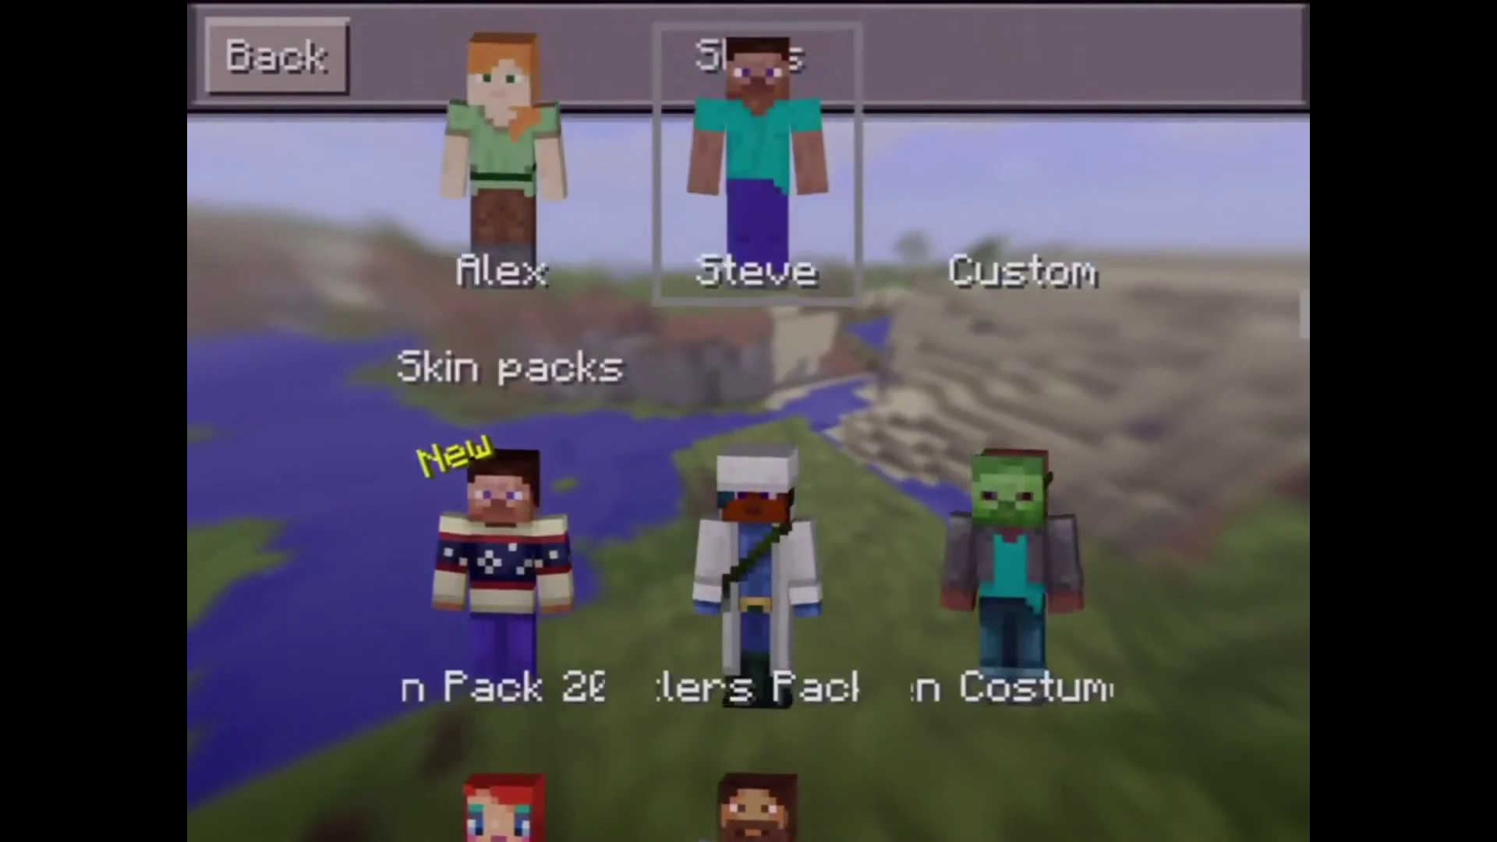
key("Escape")
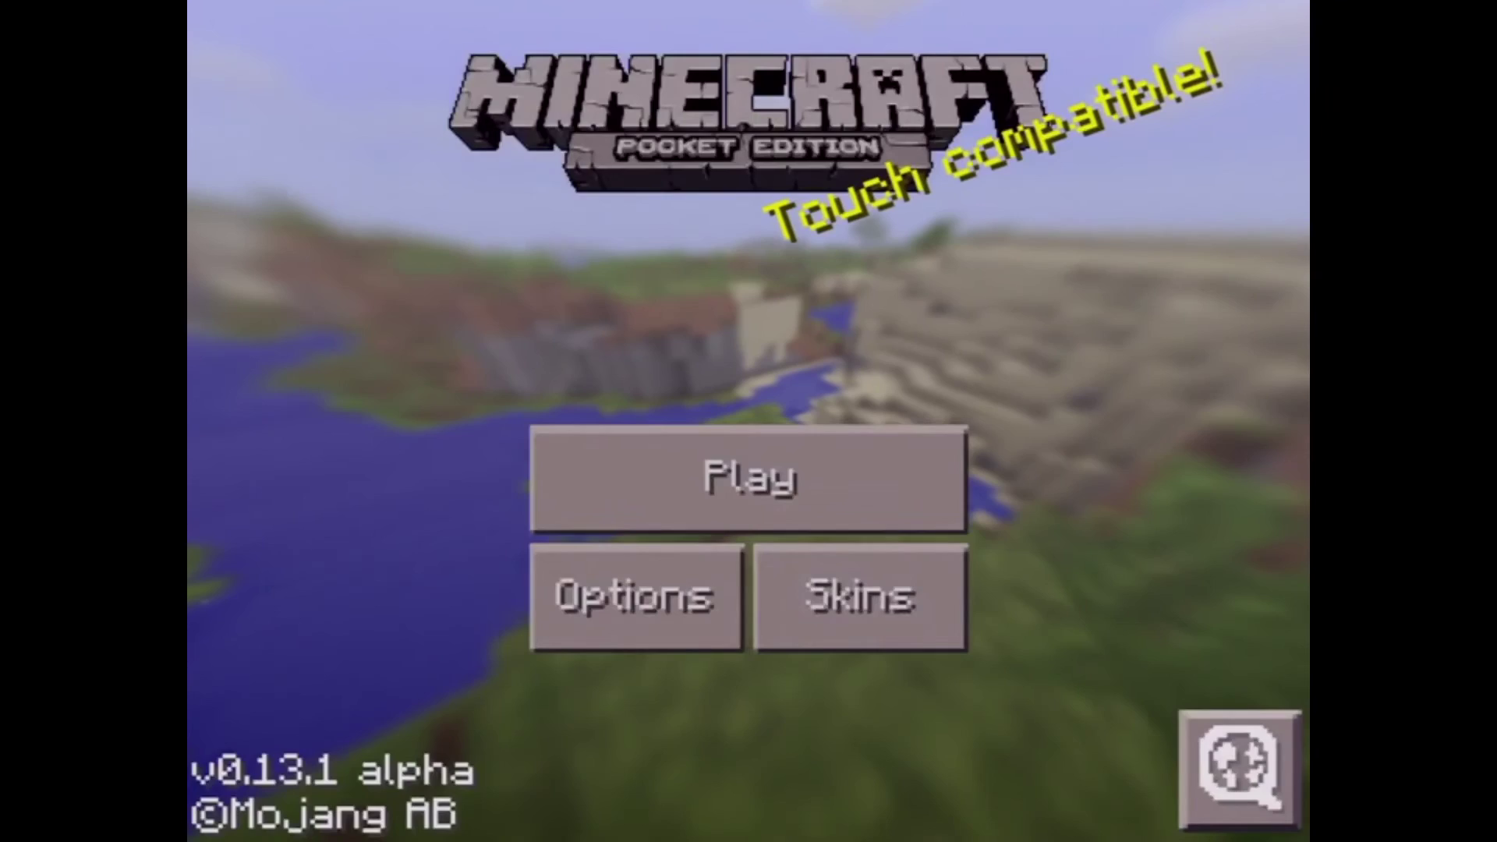
key("super")
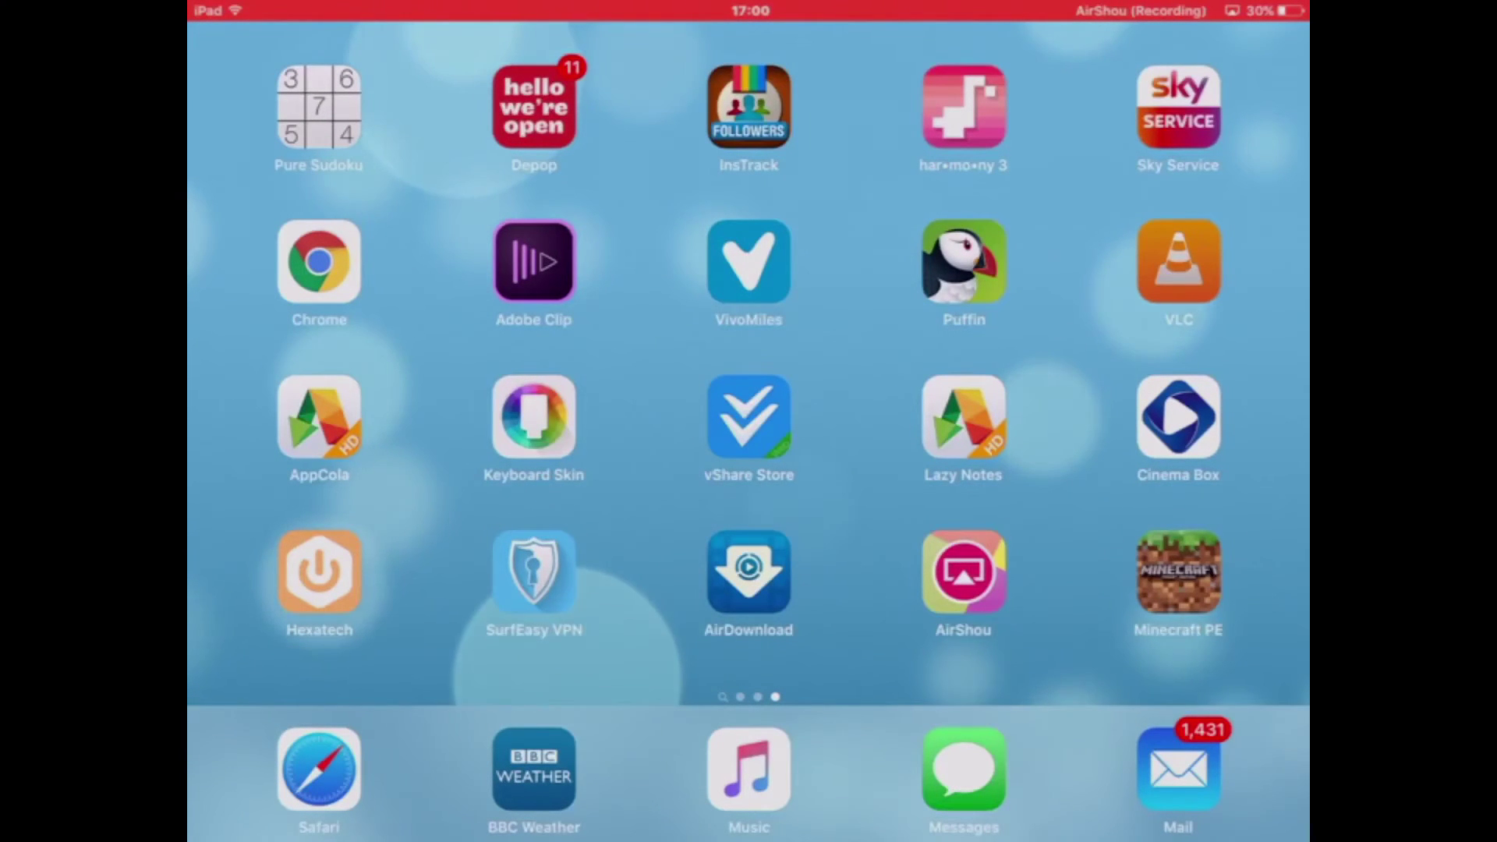
Go to the first Home Screen page, dismiss Spotlight, and launch Settings.
left_click_drag(468, 410, 1053, 410)
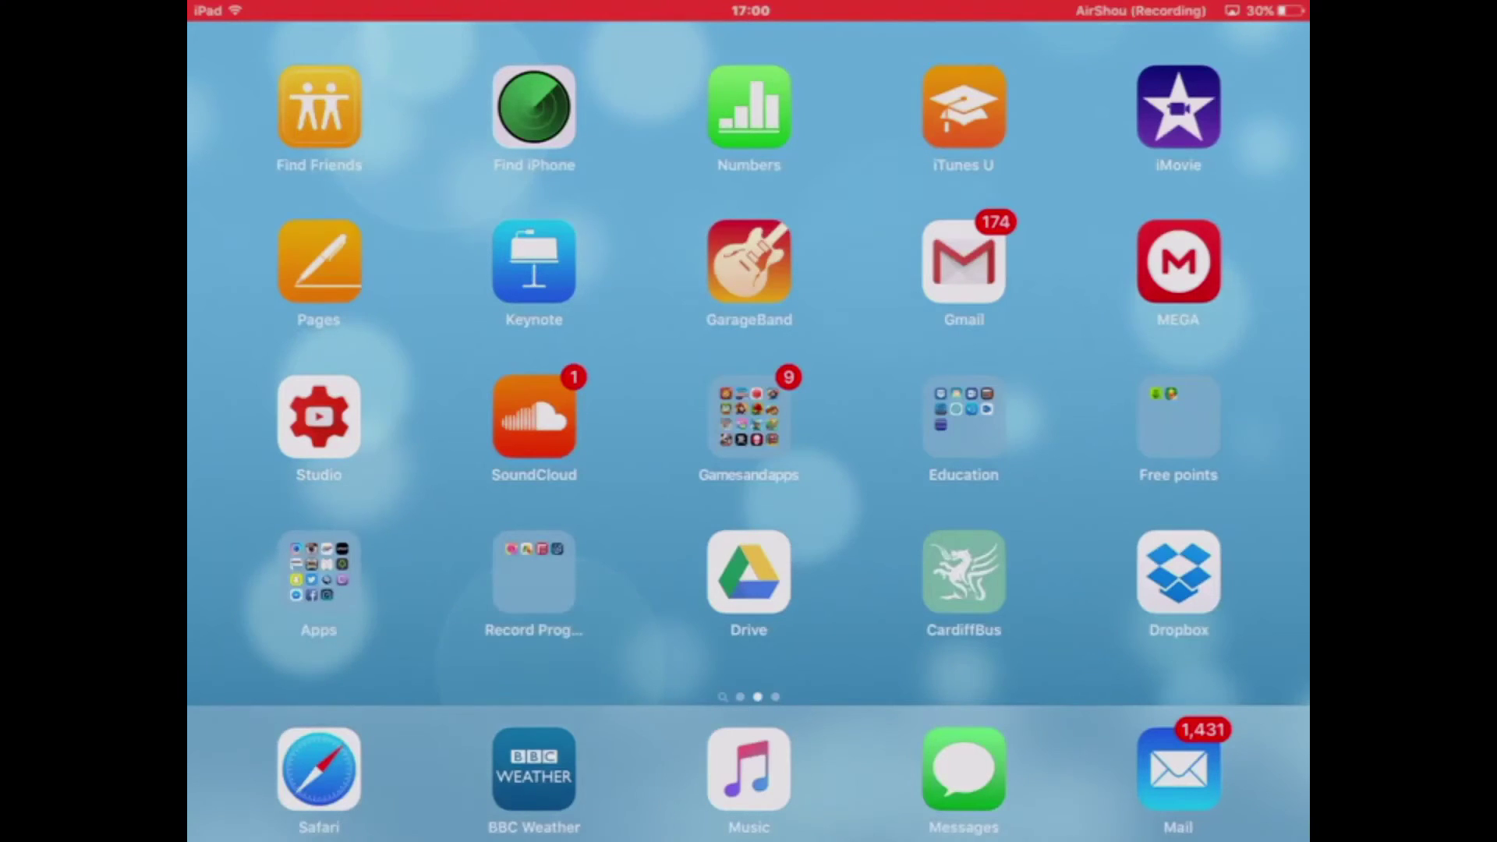
left_click_drag(750, 351, 749, 528)
left_click_drag(749, 351, 748, 176)
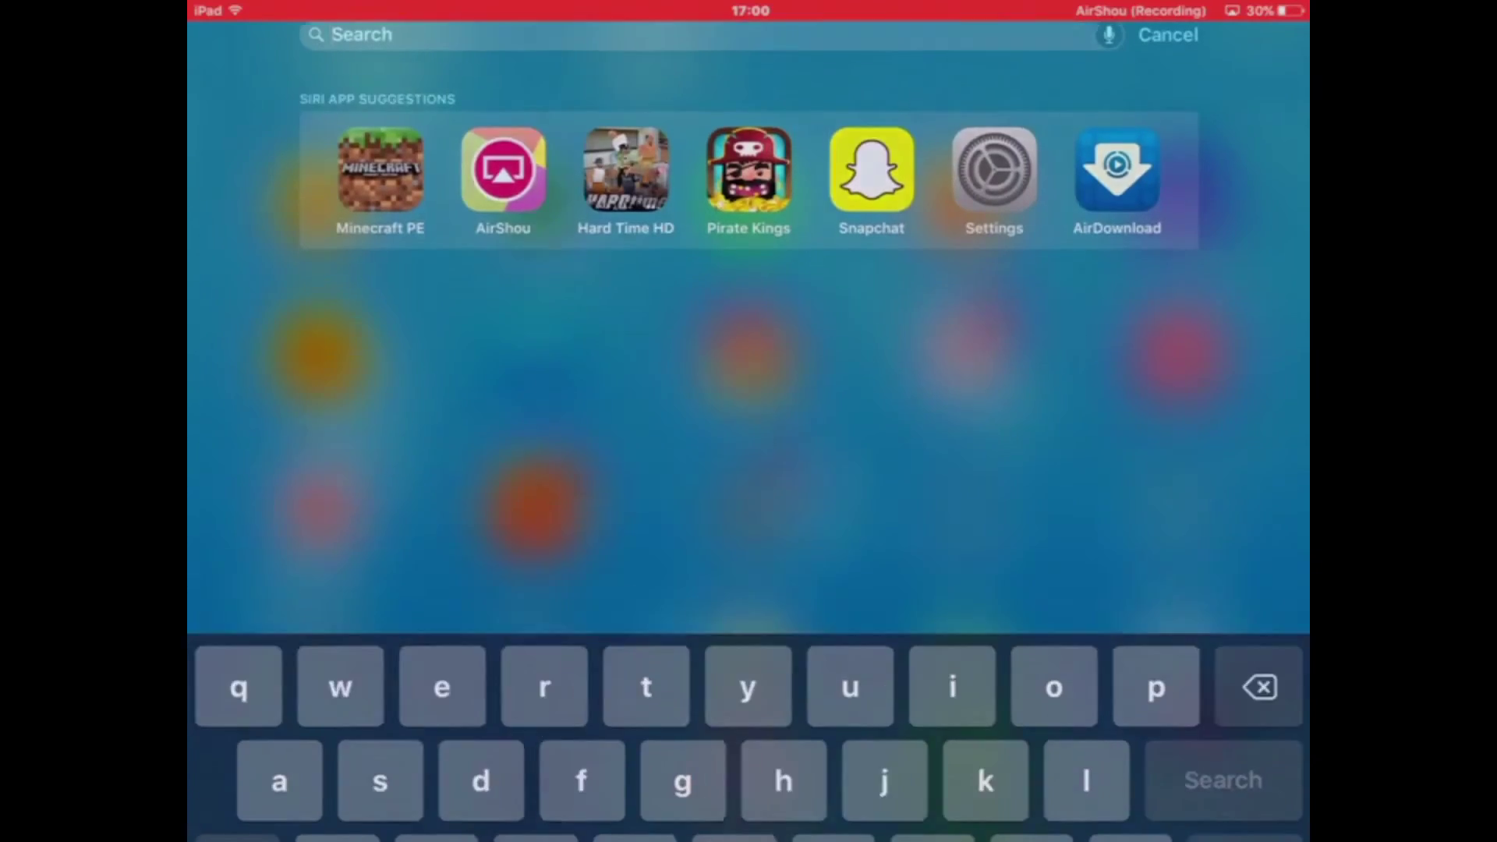
left_click_drag(468, 410, 1054, 409)
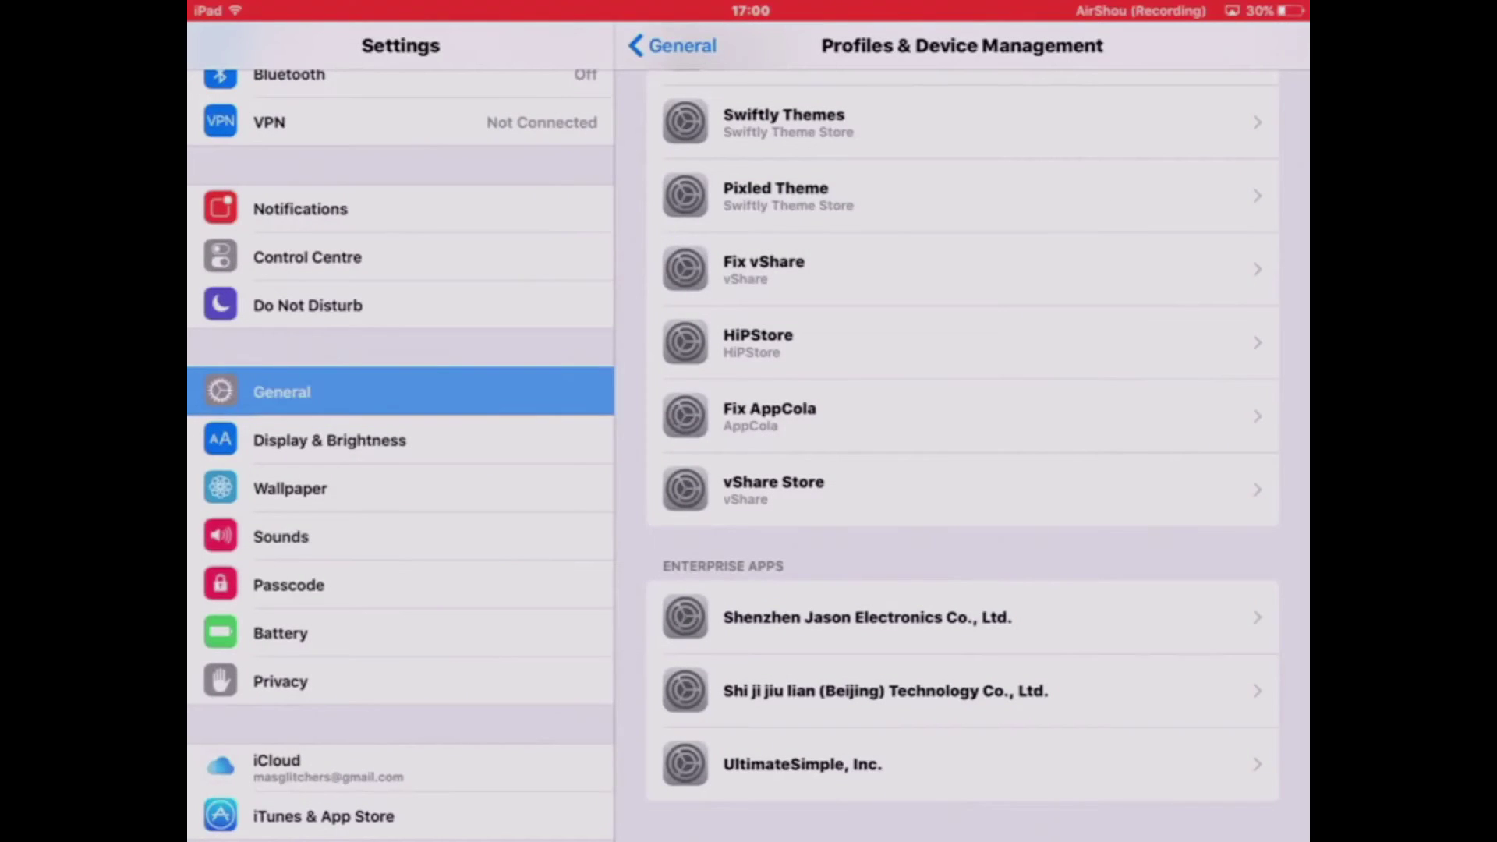
Go through General and Profiles & Device Management to the Shenzhen Jason Electronics Co., Ltd. developer.
left_click(673, 45)
scroll(962, 468, "up", 2)
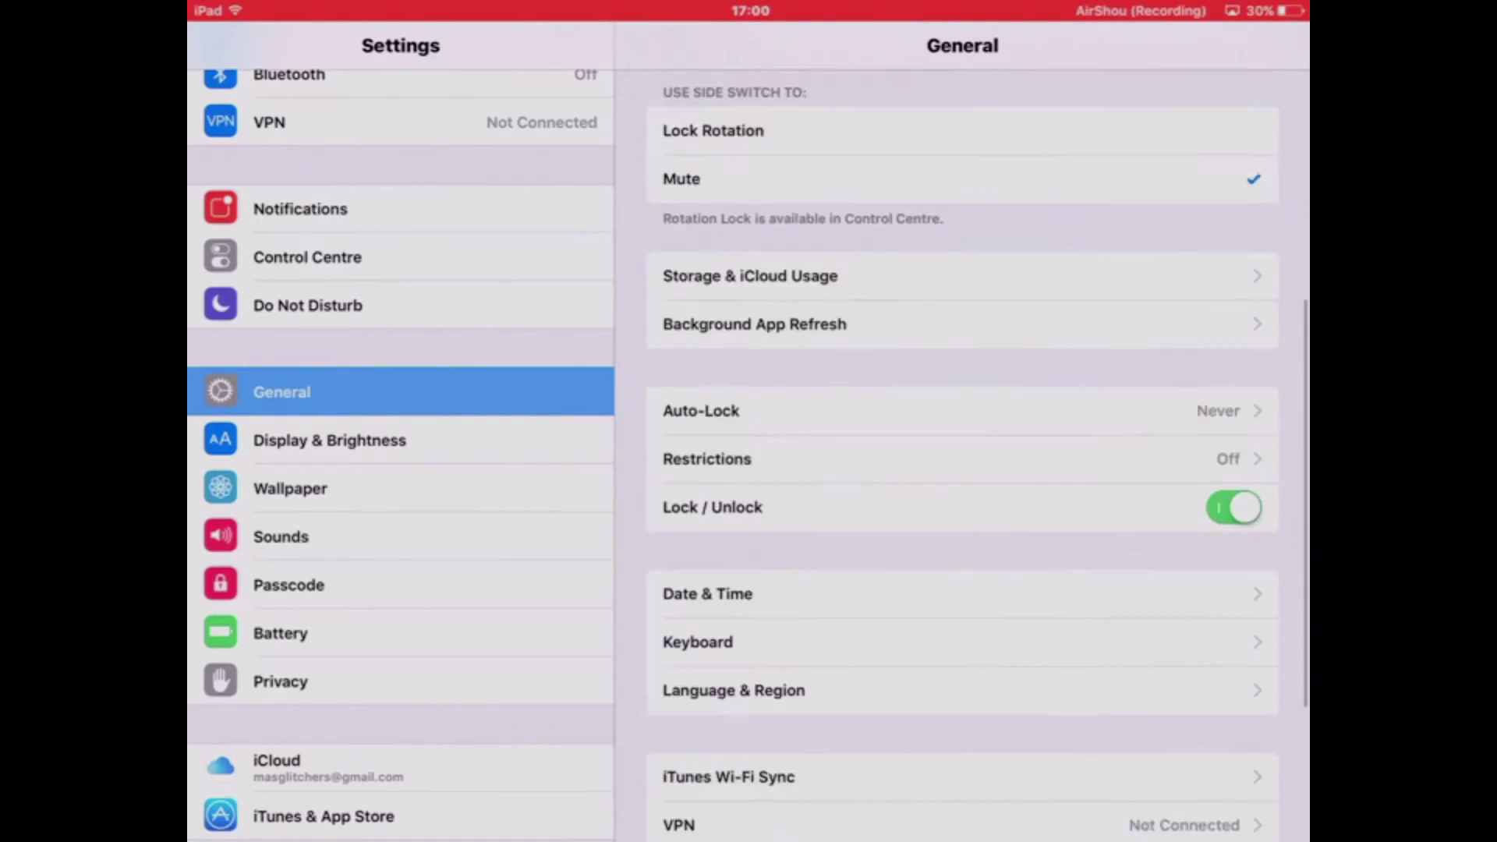
scroll(962, 469, "up", 5)
scroll(962, 468, "down", 10)
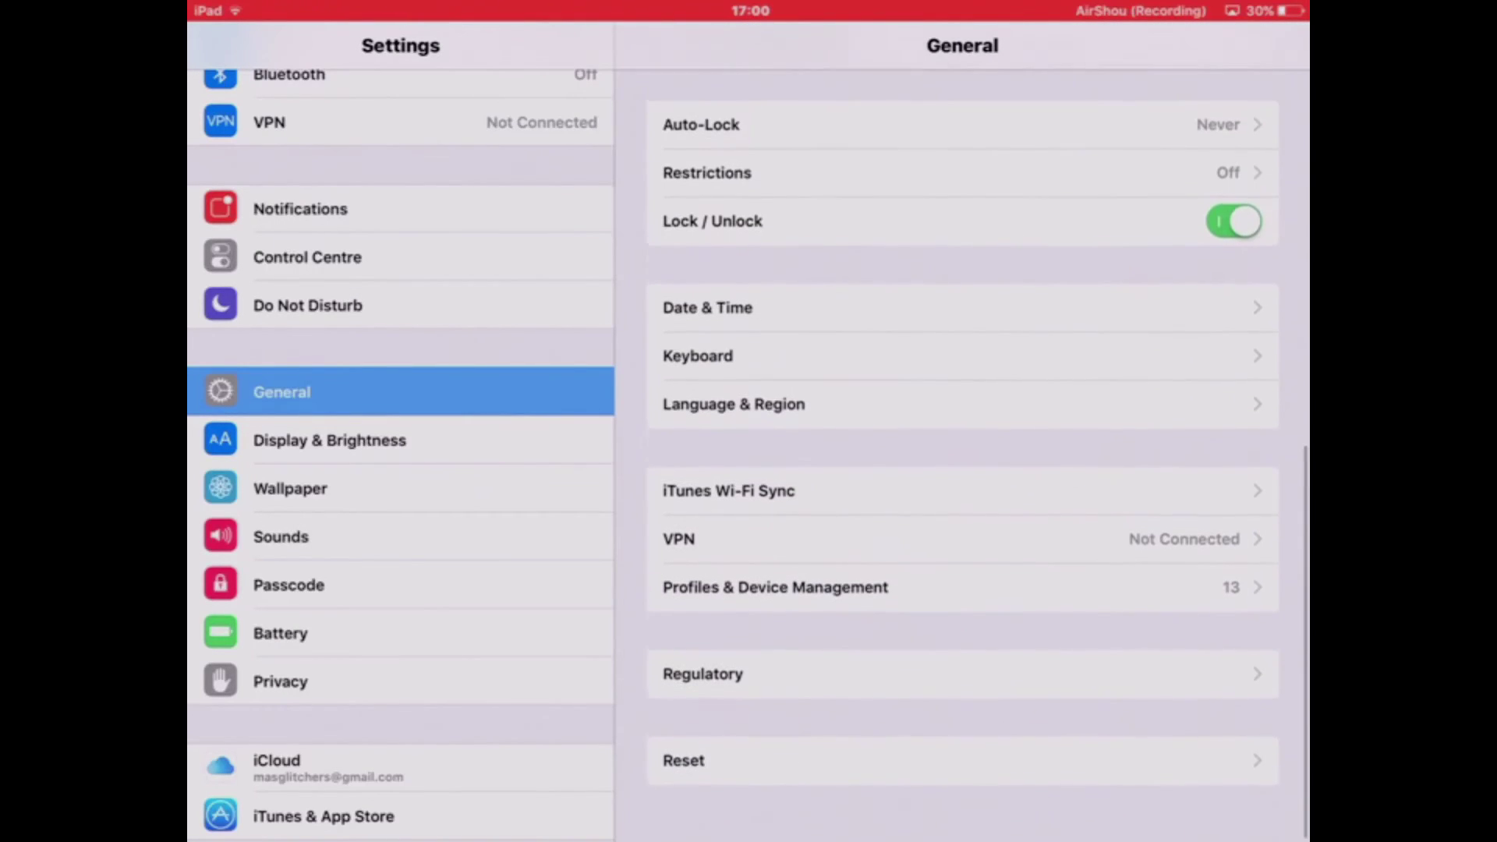
left_click(776, 588)
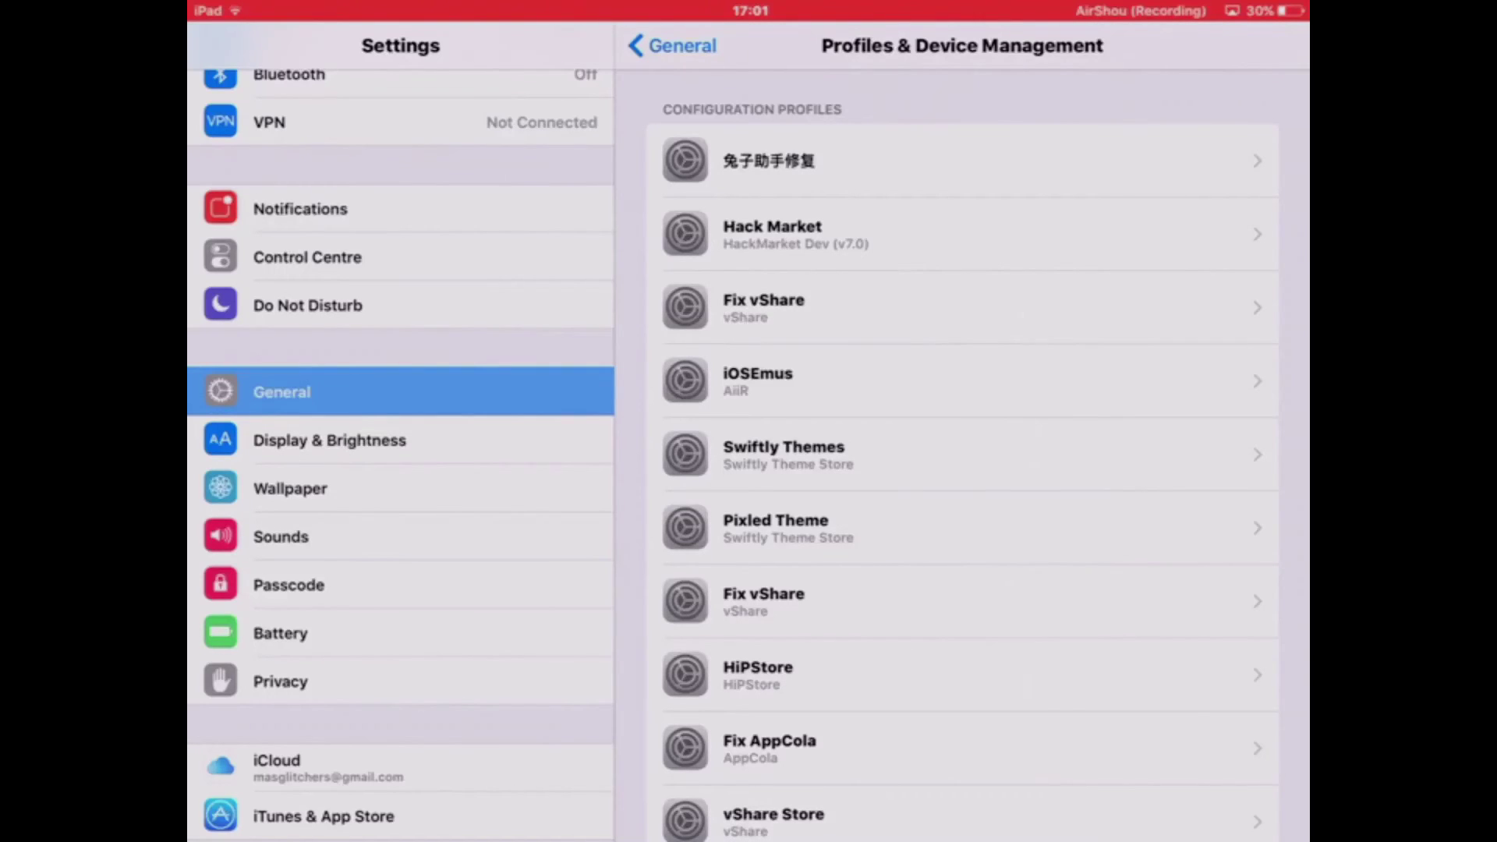
scroll(964, 456, "down", 5)
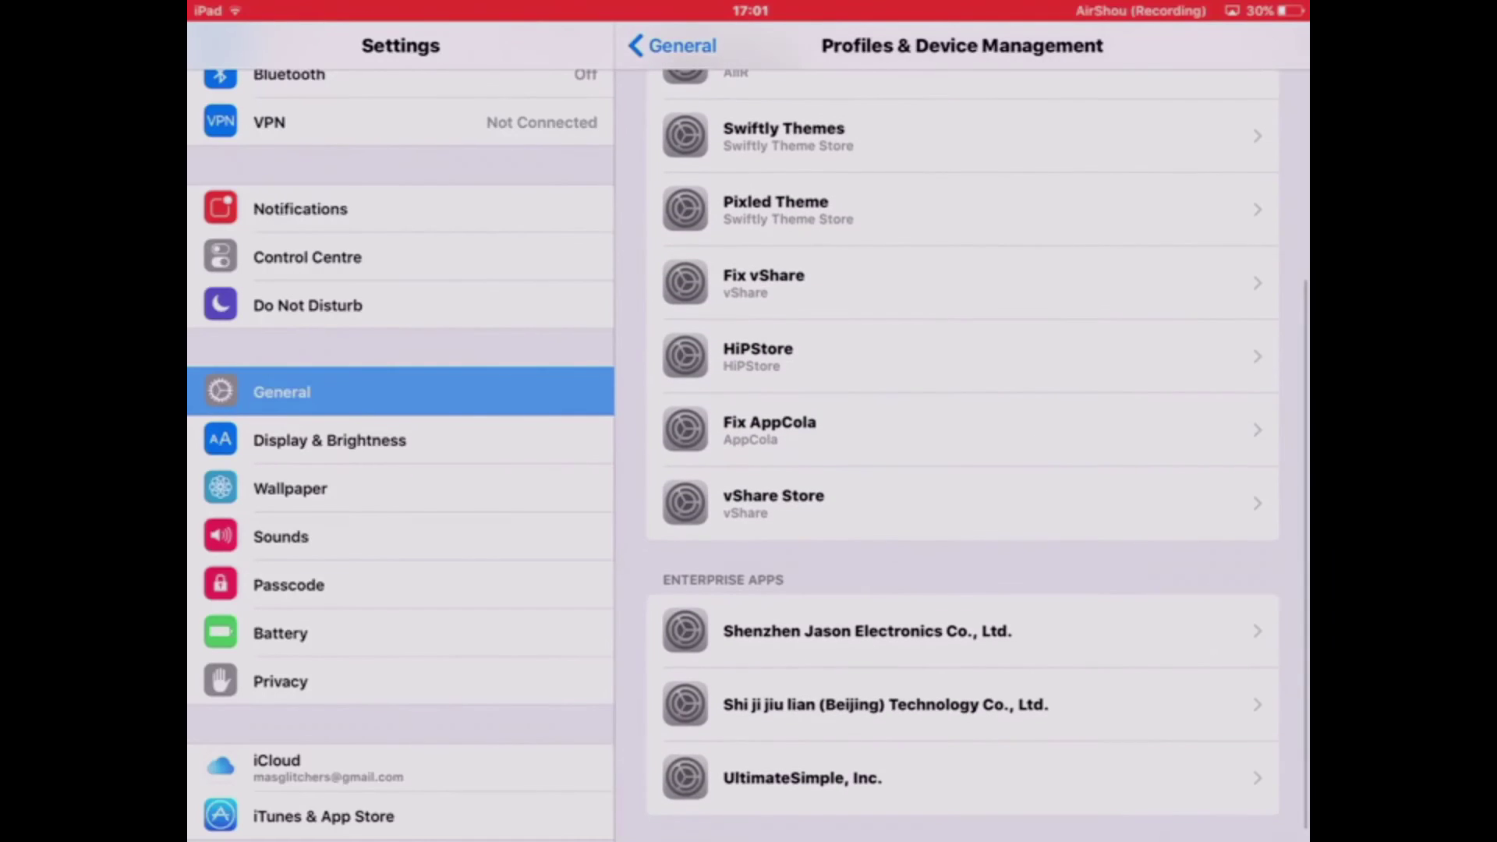
scroll(963, 456, "up", 2)
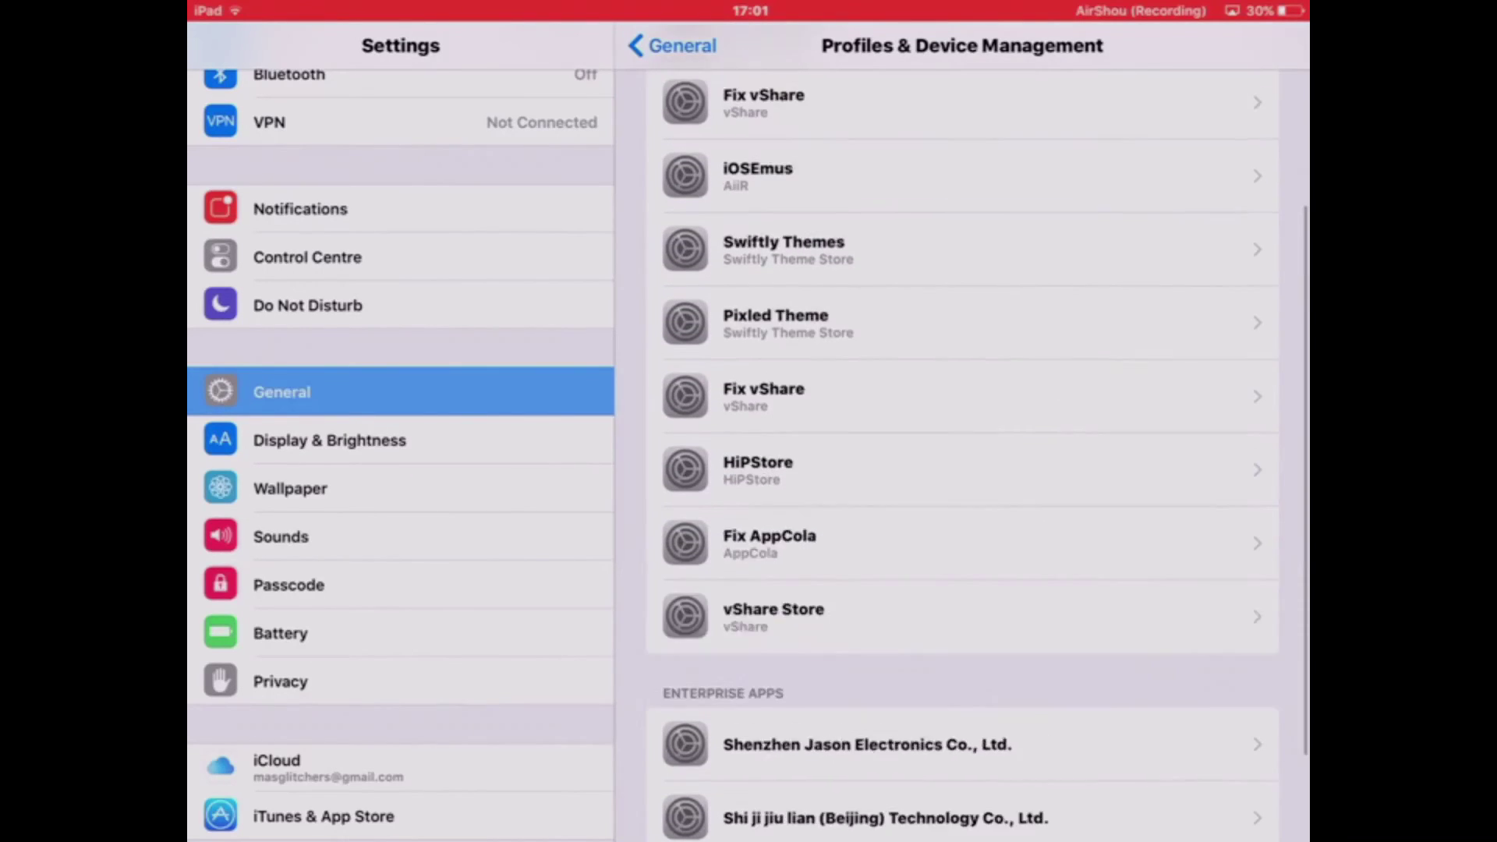
scroll(964, 456, "down", 3)
left_click(867, 616)
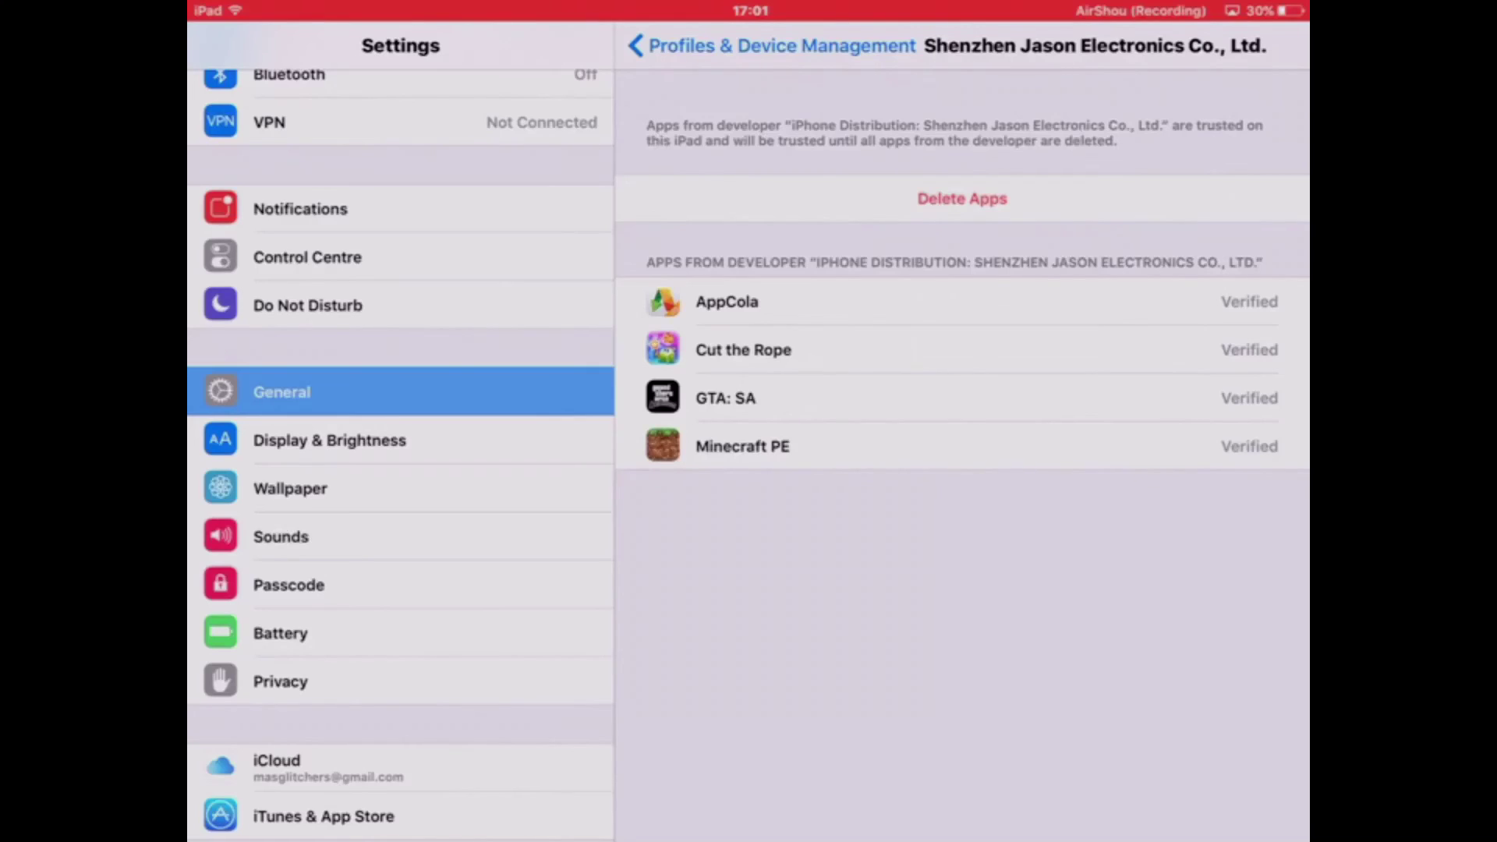
Leave Settings for the last Home Screen page and open AirShou.
key("super")
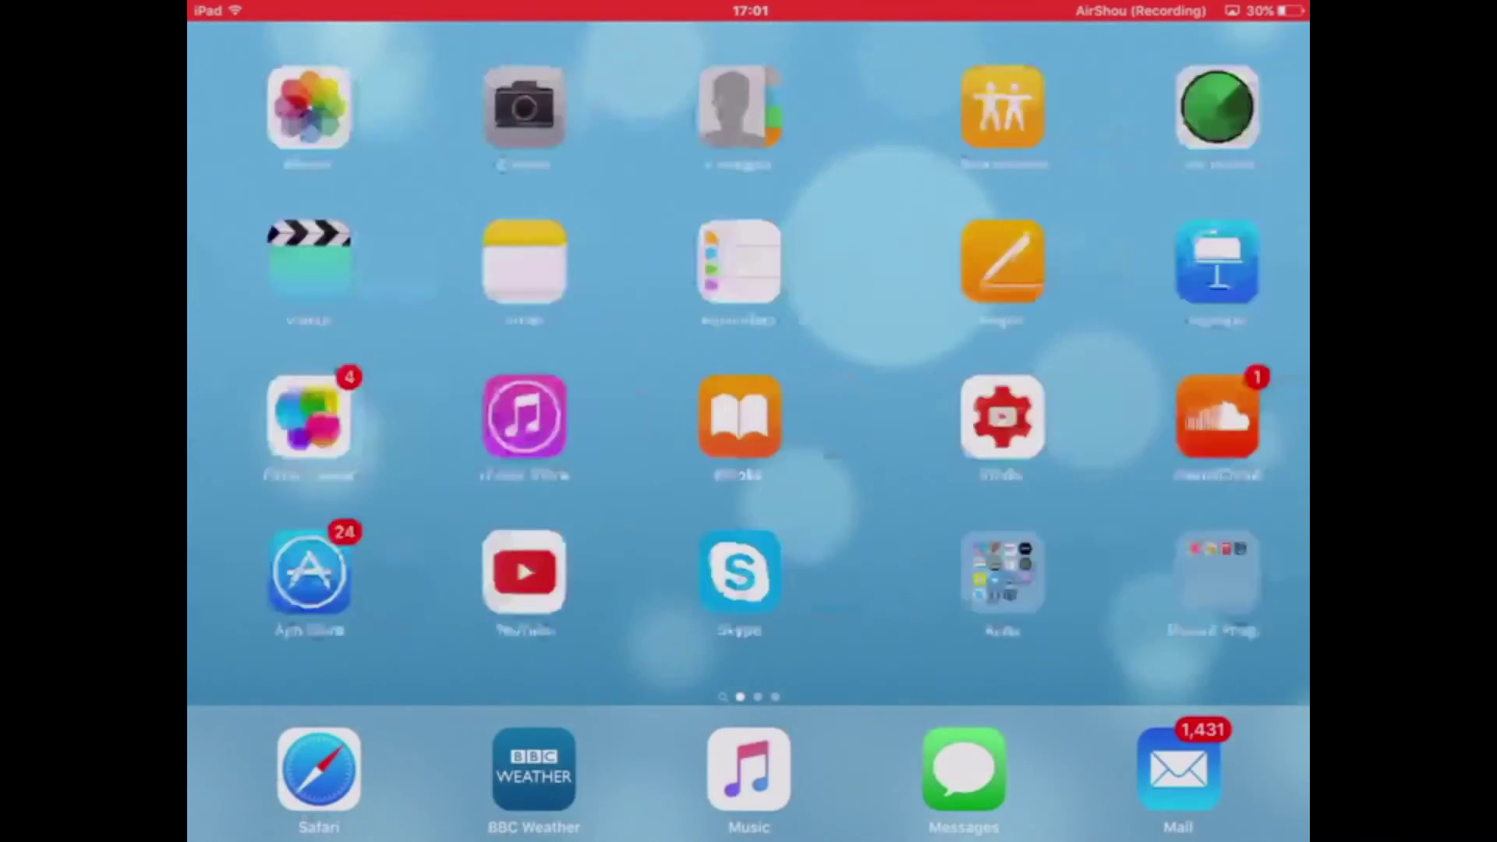
mouse_move(1053, 421)
left_mouse_down()
mouse_move(352, 421)
mouse_move(819, 421)
left_mouse_up()
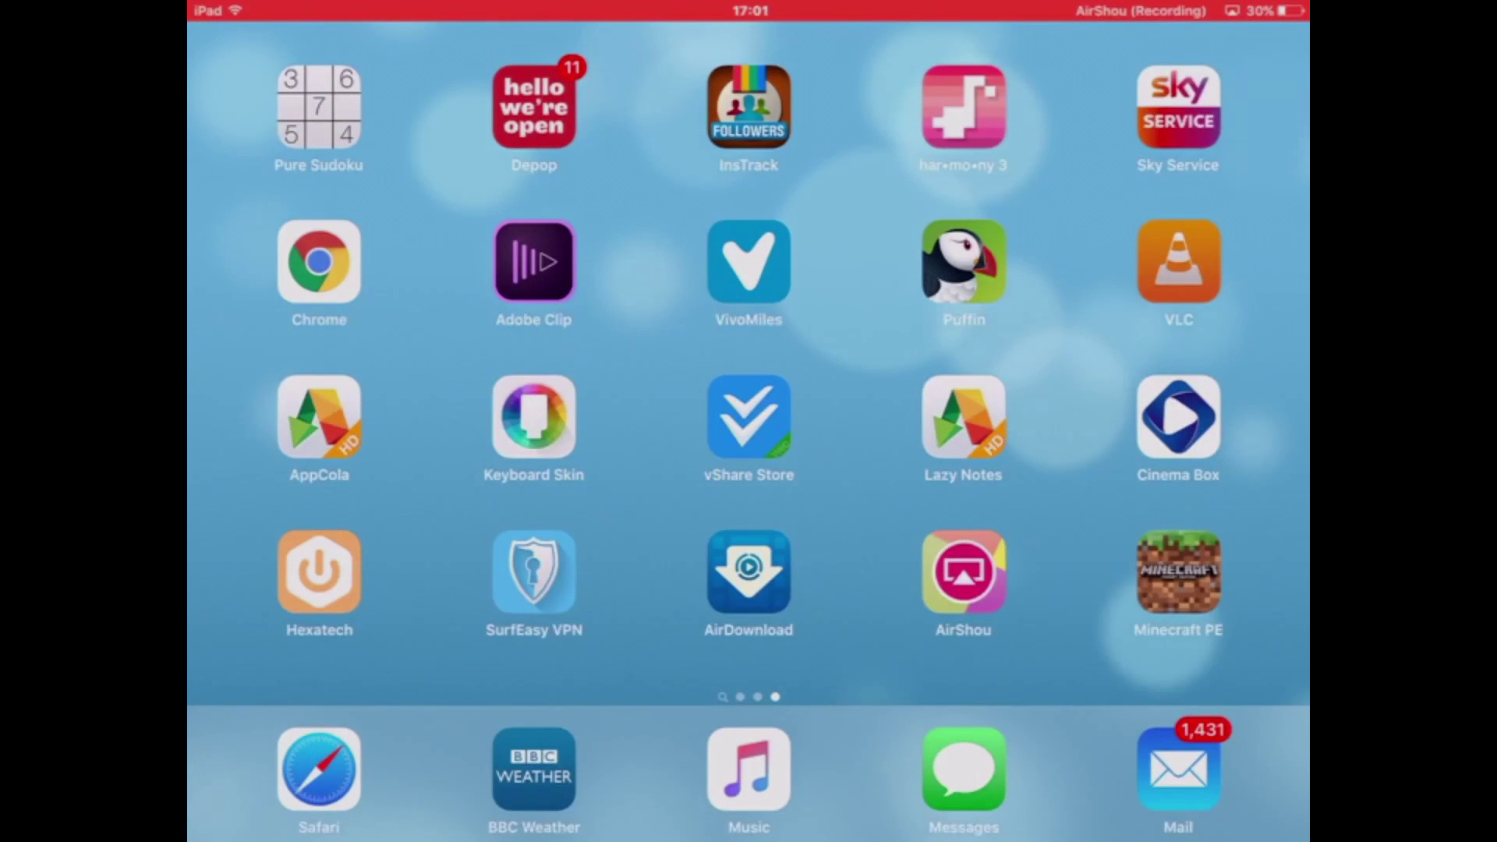
left_click(963, 572)
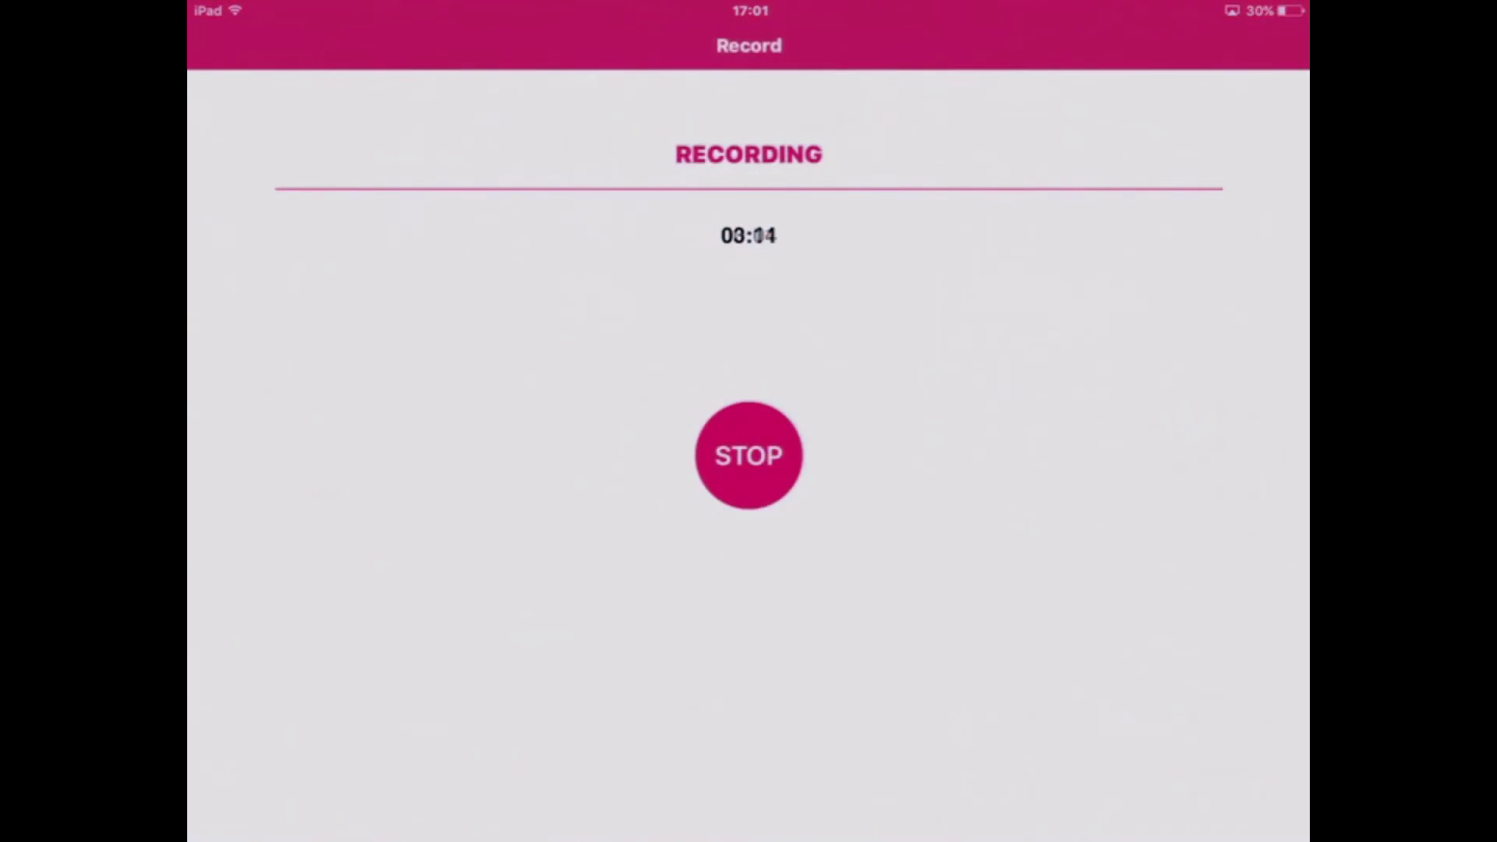